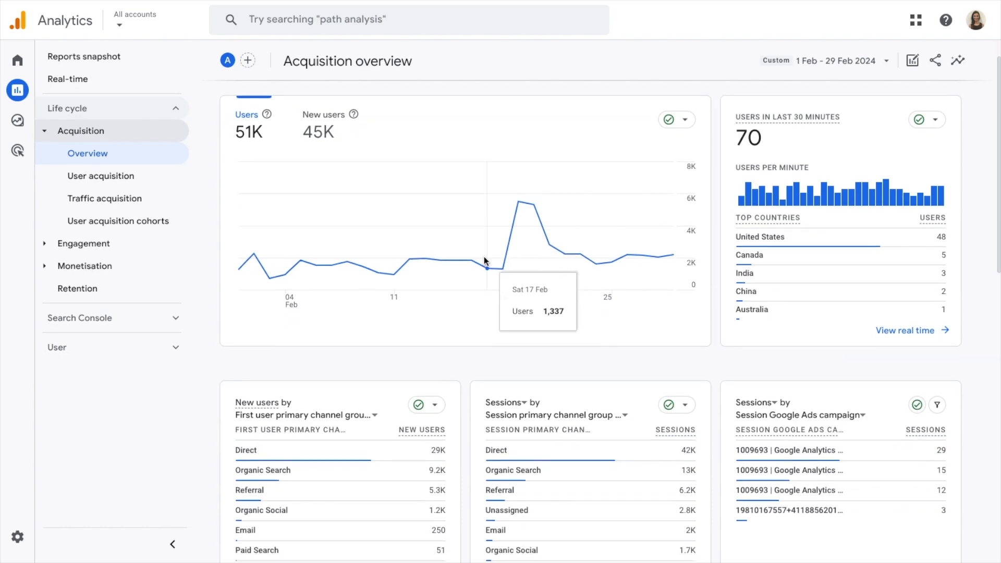
Step: Look through the summary cards of the Acquisition overview report, from the user trend down to sessions by manual source
scroll(484, 259, "up", 2)
scroll(759, 257, "down", 7)
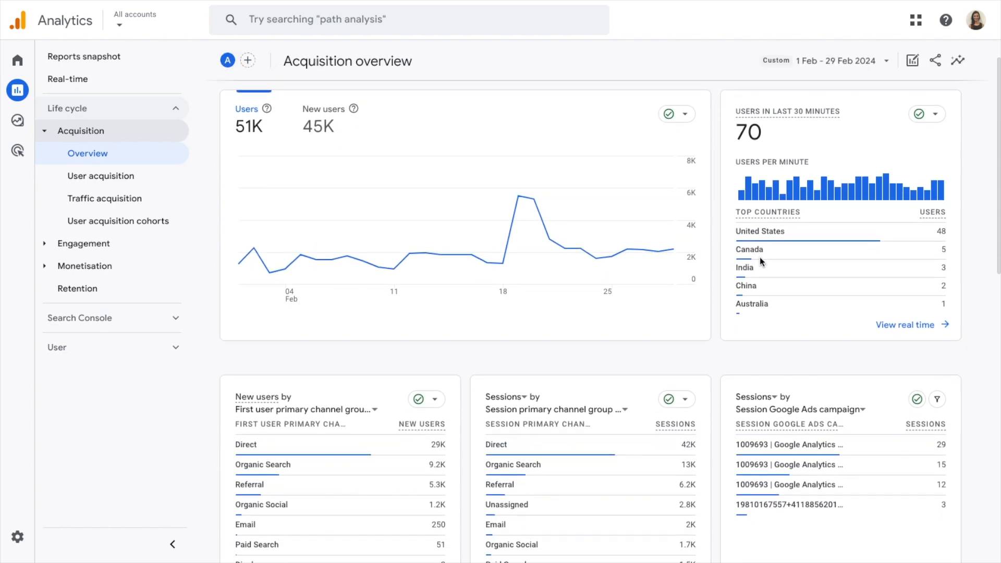
scroll(759, 257, "down", 6)
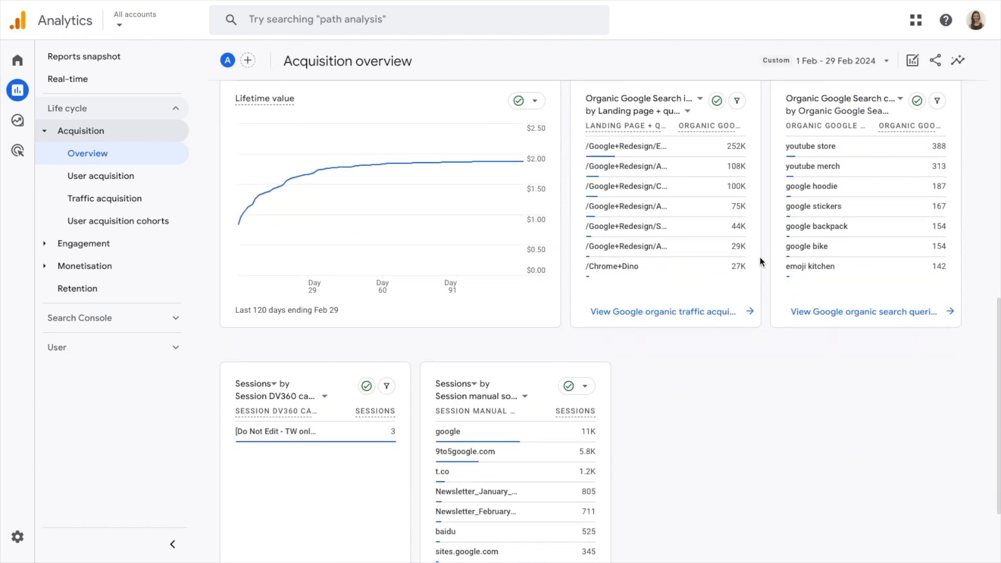
scroll(759, 260, "up", 8)
scroll(762, 262, "up", 5)
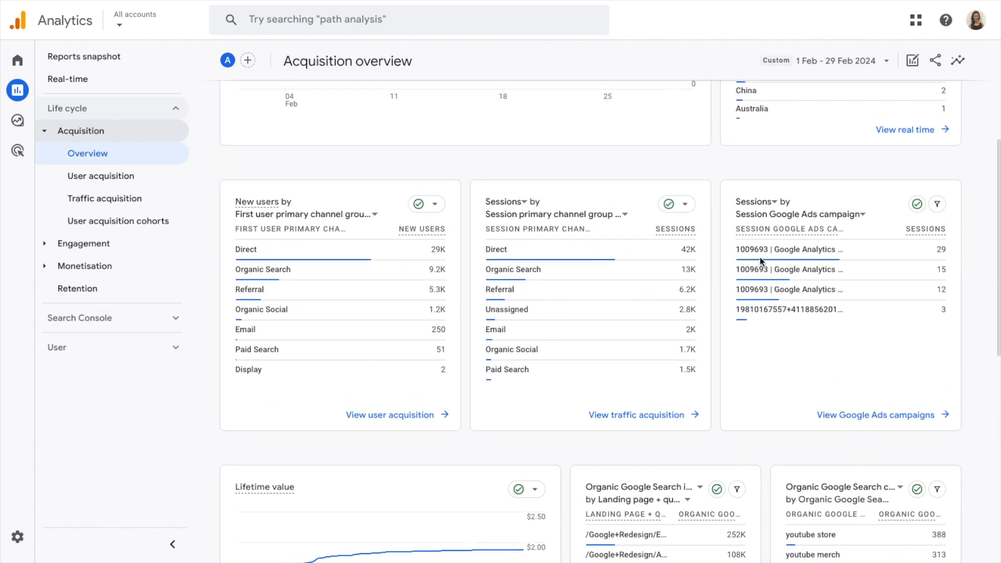
scroll(760, 258, "up", 1)
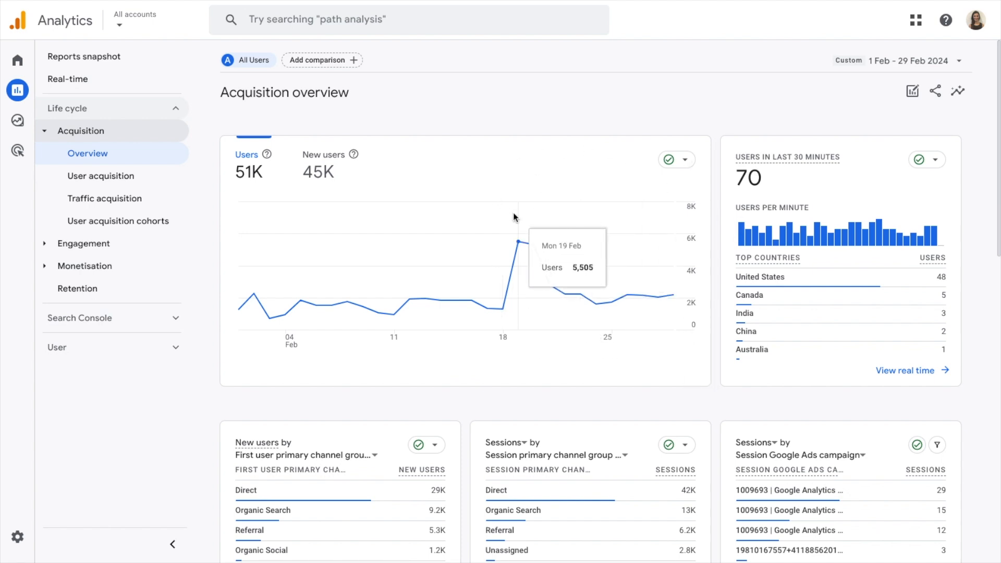
Step: Open the Traffic acquisition report and bring its table of session primary channel groups into view
left_click(112, 199)
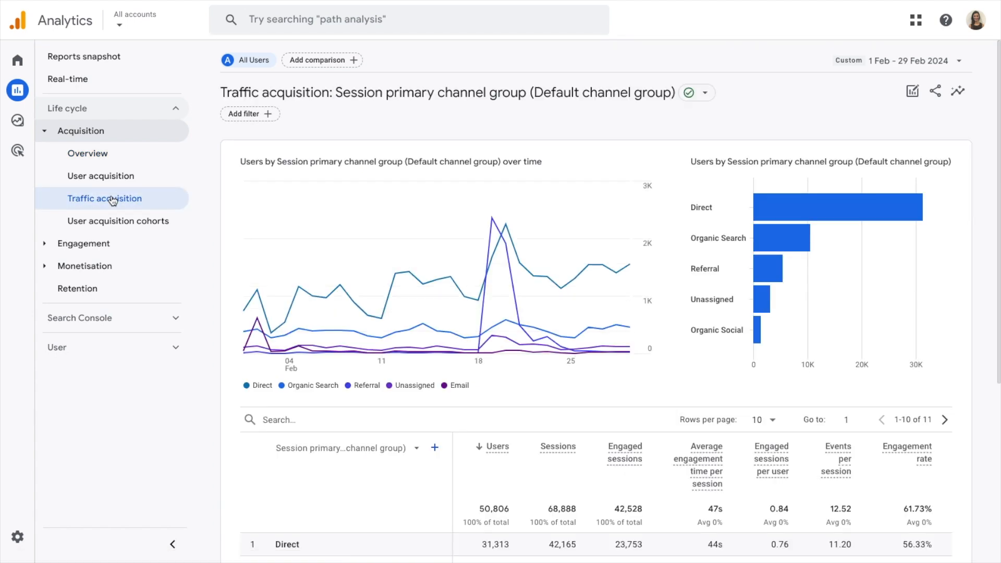
scroll(397, 297, "down", 2)
scroll(397, 297, "down", 3)
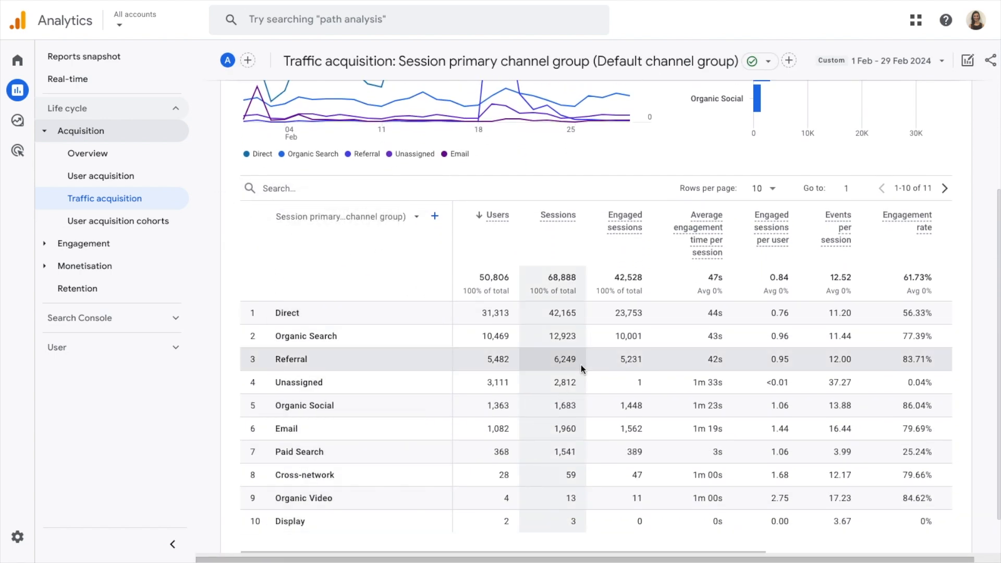
scroll(580, 364, "down", 1)
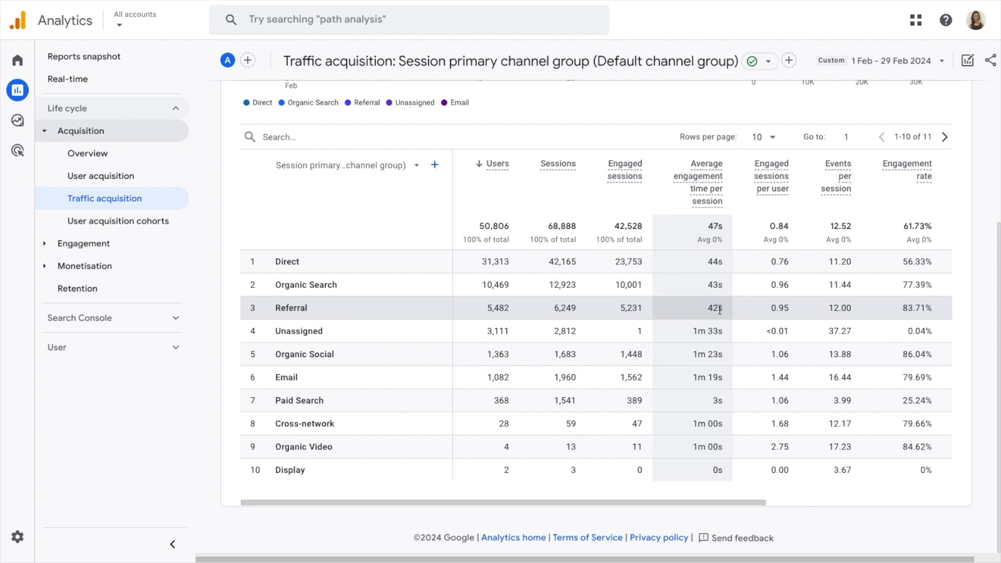
Step: Examine the traffic acquisition table's metric columns through to Total revenue, including the Engaged sessions per user definition, and return to the Users column
scroll(718, 308, "right", 3)
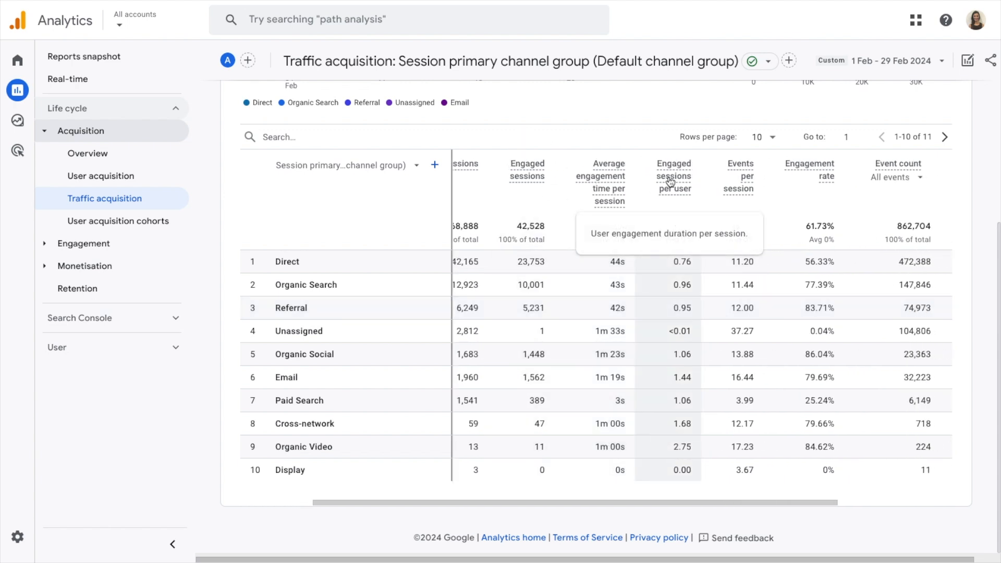
mouse_move(672, 180)
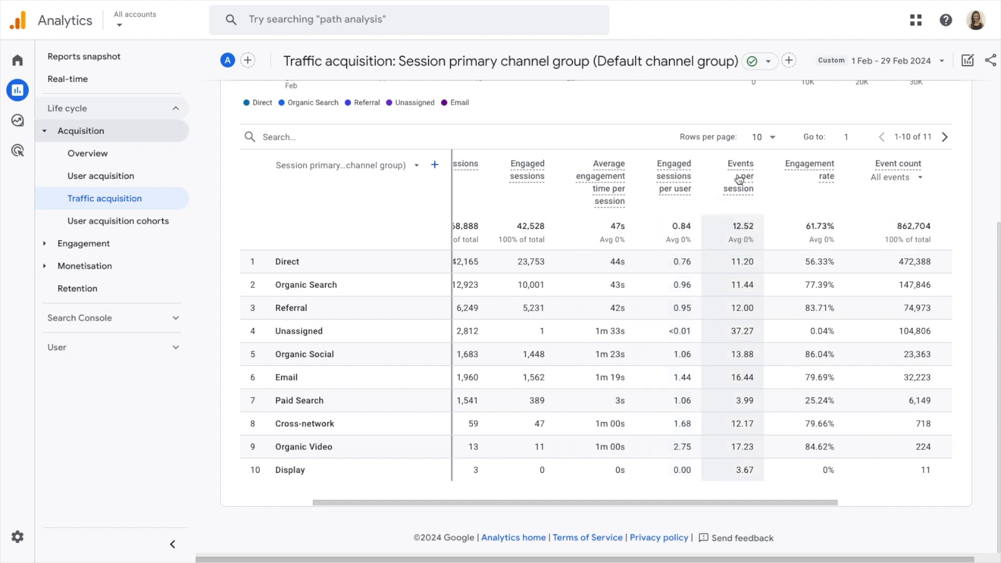
scroll(852, 328, "right", 3)
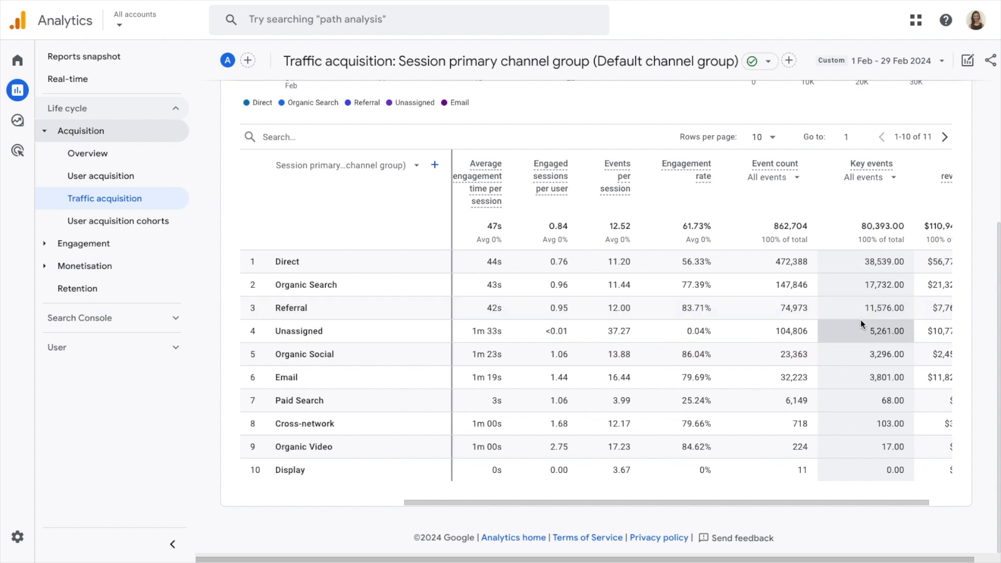
scroll(860, 320, "right", 1)
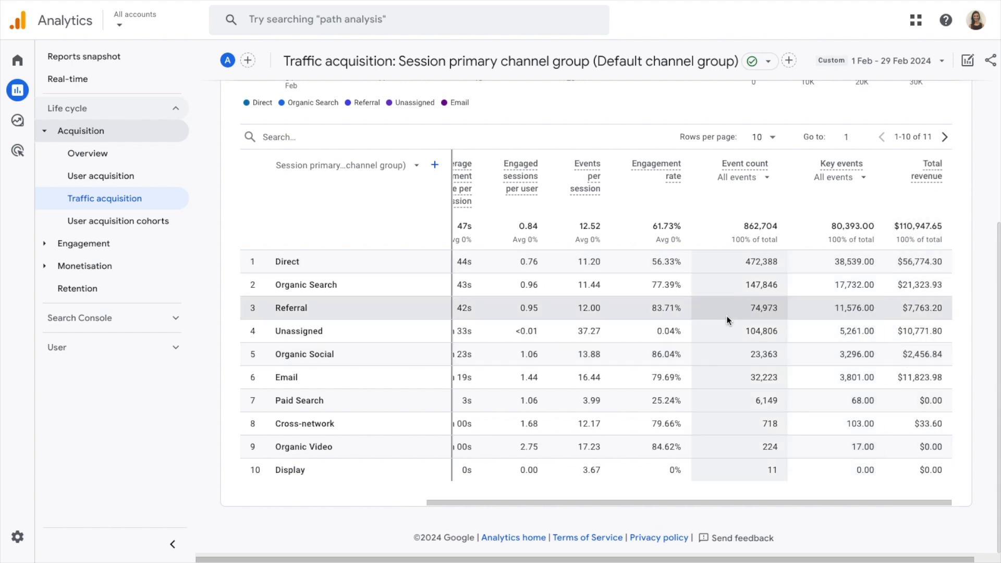
scroll(726, 316, "left", 4)
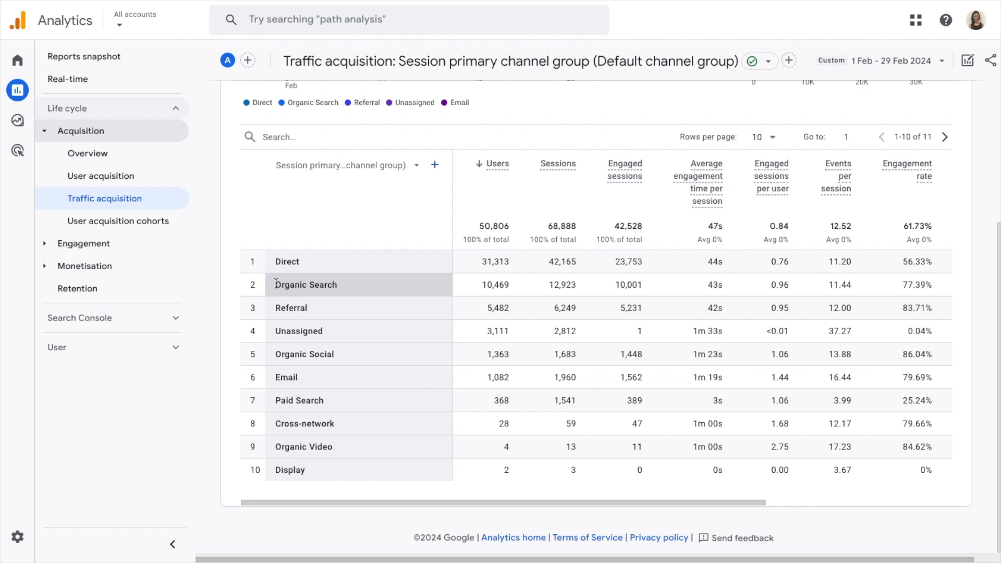
Step: Compare the Users figures of the Organic Search and Email channels by highlighting each channel name and its value
left_click_drag(276, 283, 340, 287)
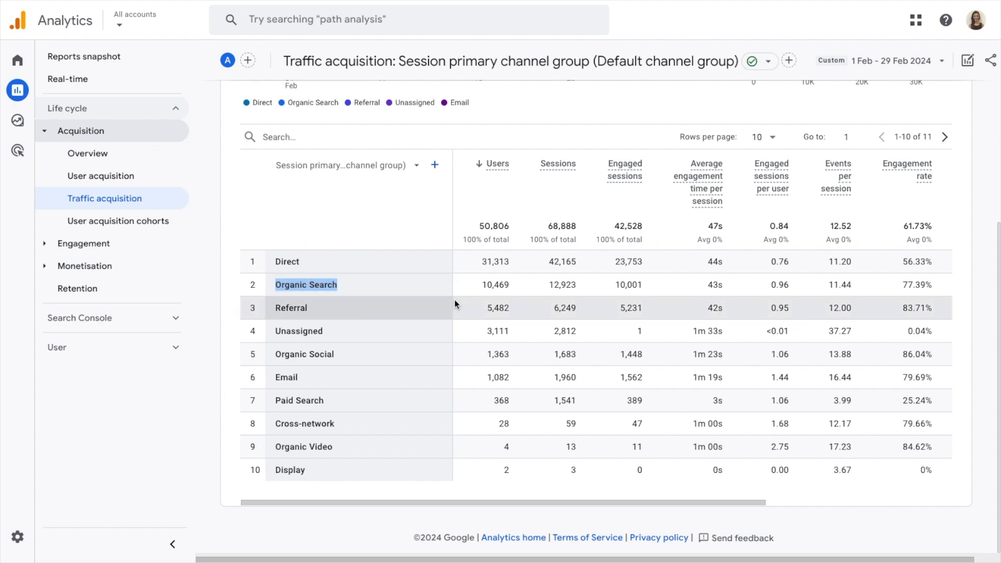
left_click_drag(480, 284, 517, 288)
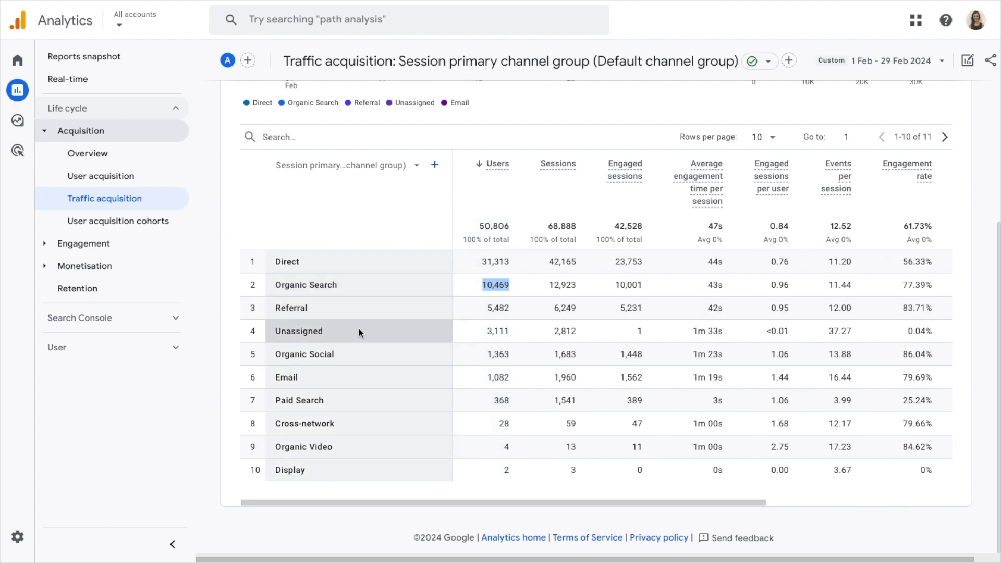
double_click(281, 376)
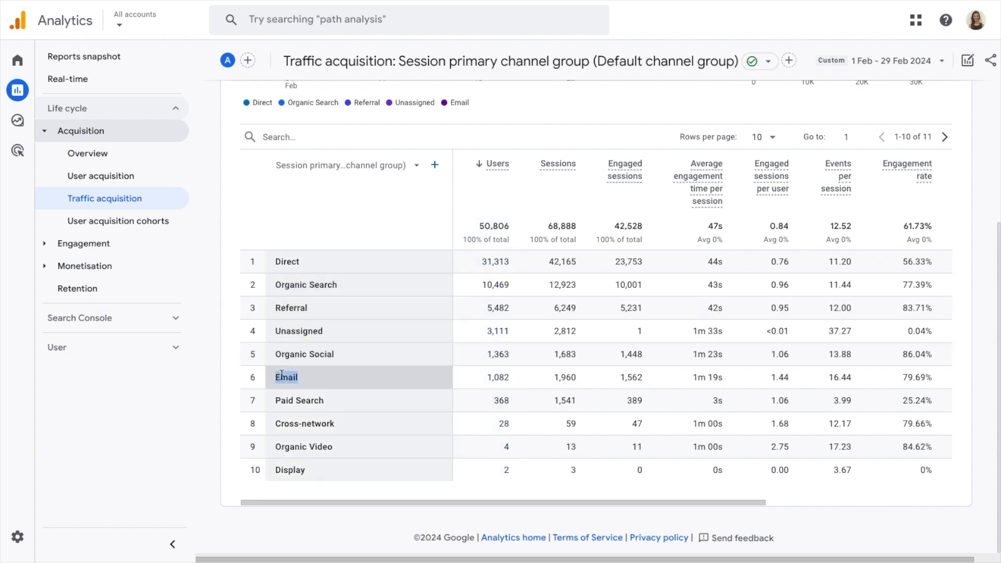
left_click(489, 377)
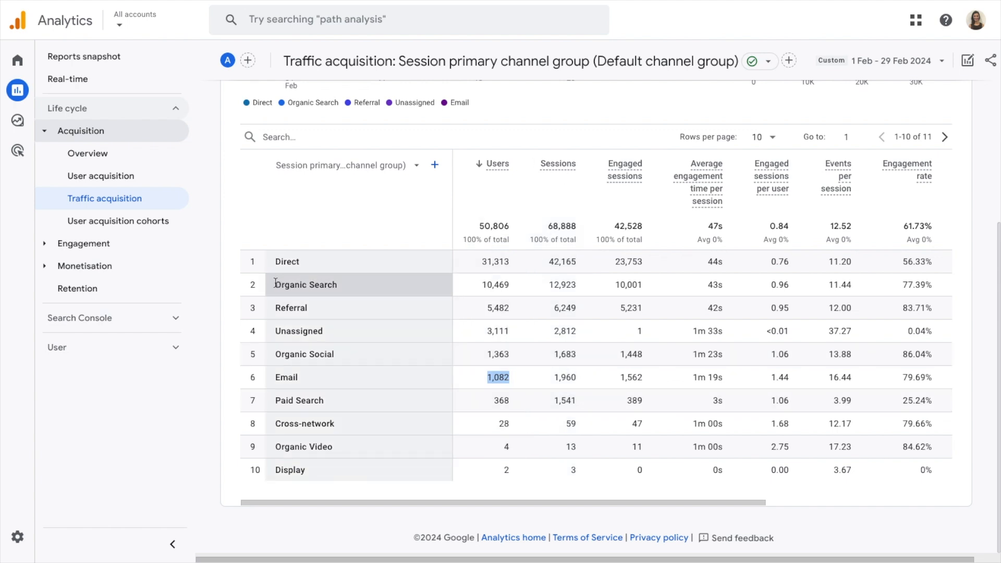
Step: Compare the Sessions figures of the Organic Search and Email channels by highlighting each channel name and its value
left_click_drag(276, 282, 337, 282)
double_click(555, 281)
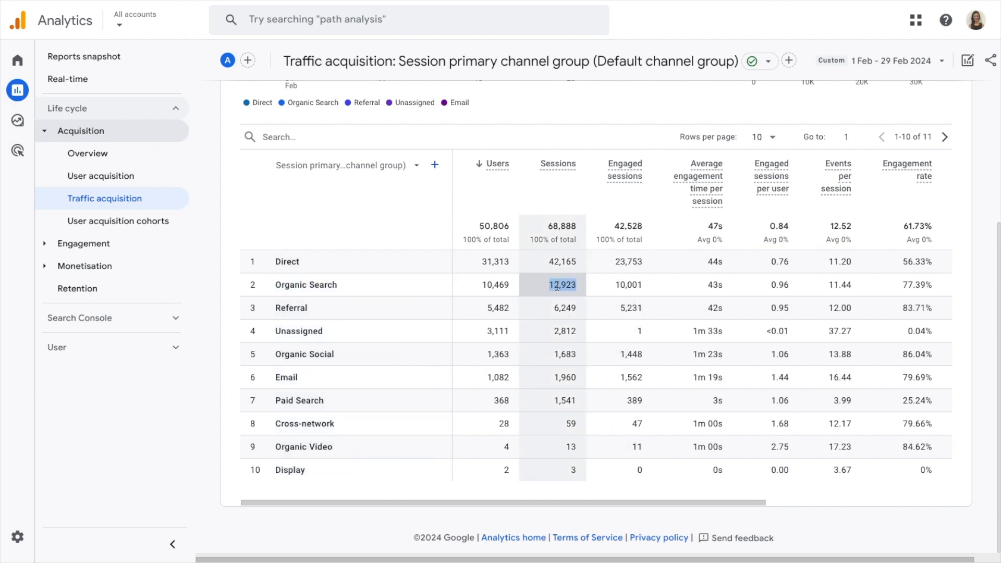
double_click(287, 377)
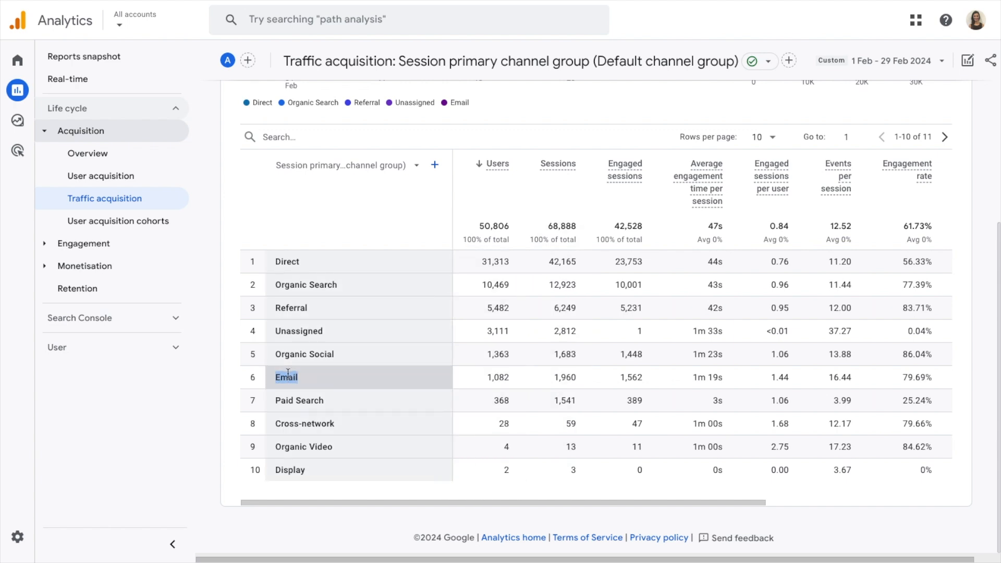
double_click(563, 377)
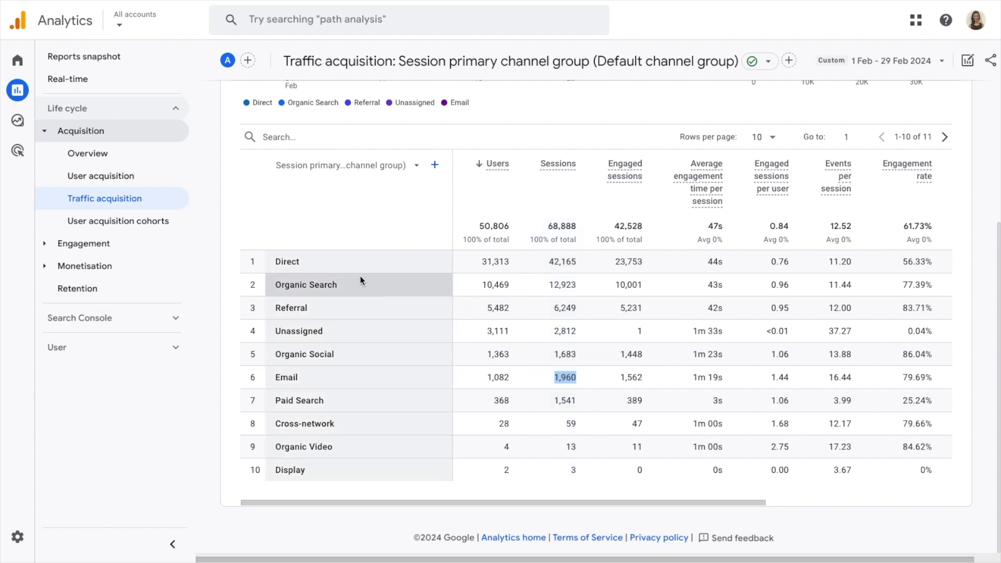
Step: Review the alternative primary dimensions offered for the traffic acquisition table, then close the list without choosing one
left_click(417, 166)
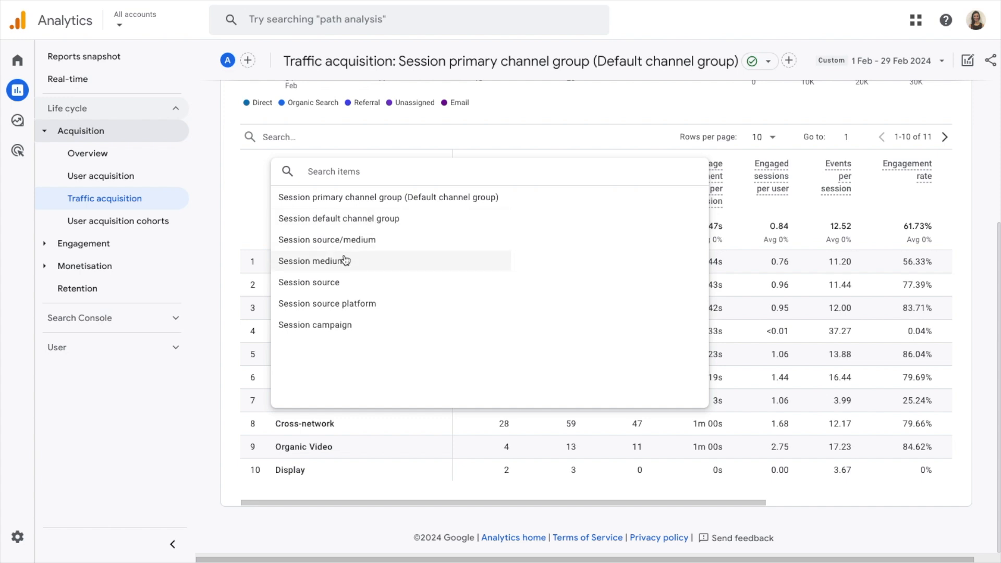
left_click(256, 221)
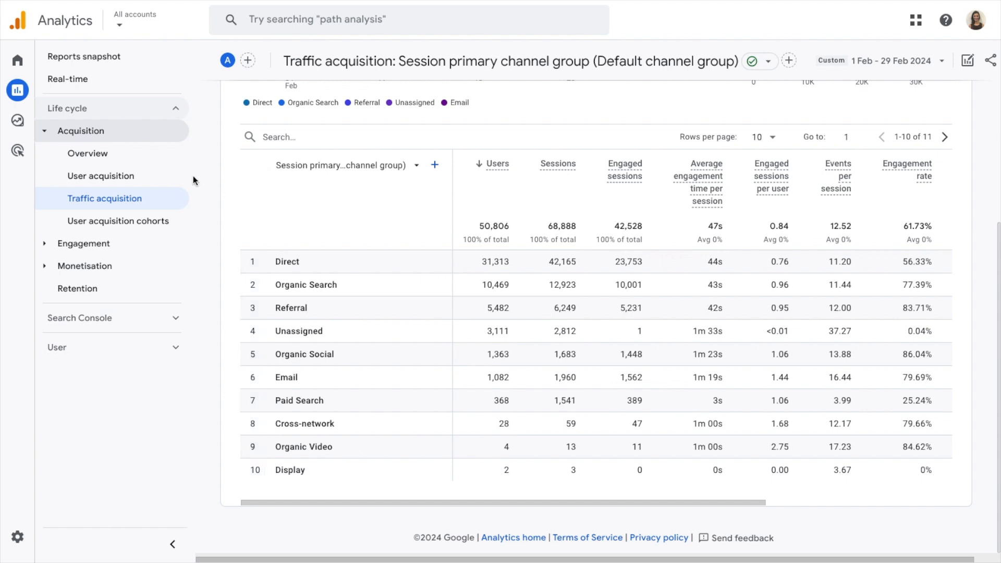
Step: Open the User acquisition report and examine its channel table's metric columns through to Total revenue, returning to the New users column
left_click(120, 180)
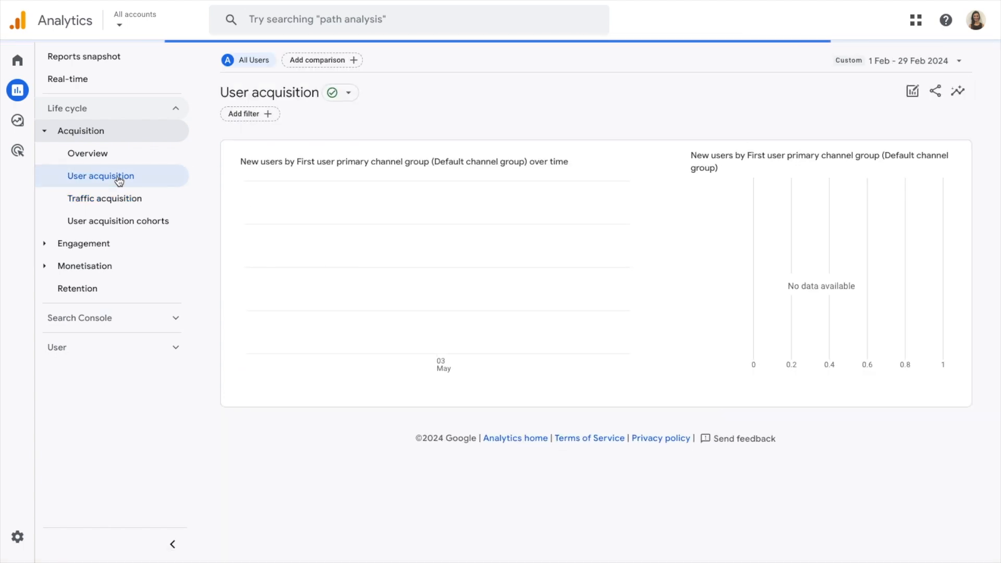
scroll(387, 276, "down", 5)
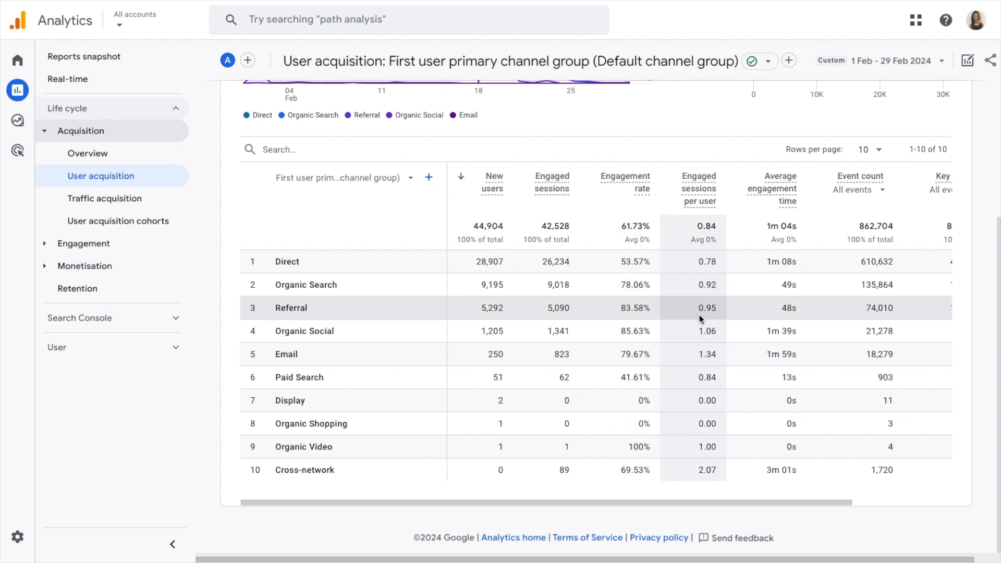
scroll(815, 335, "right", 2)
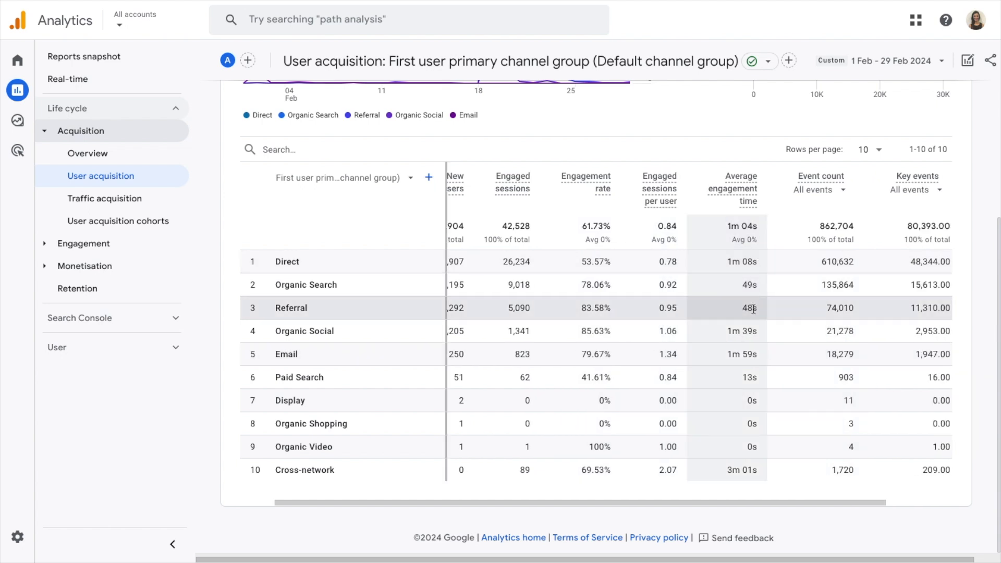
scroll(817, 311, "right", 2)
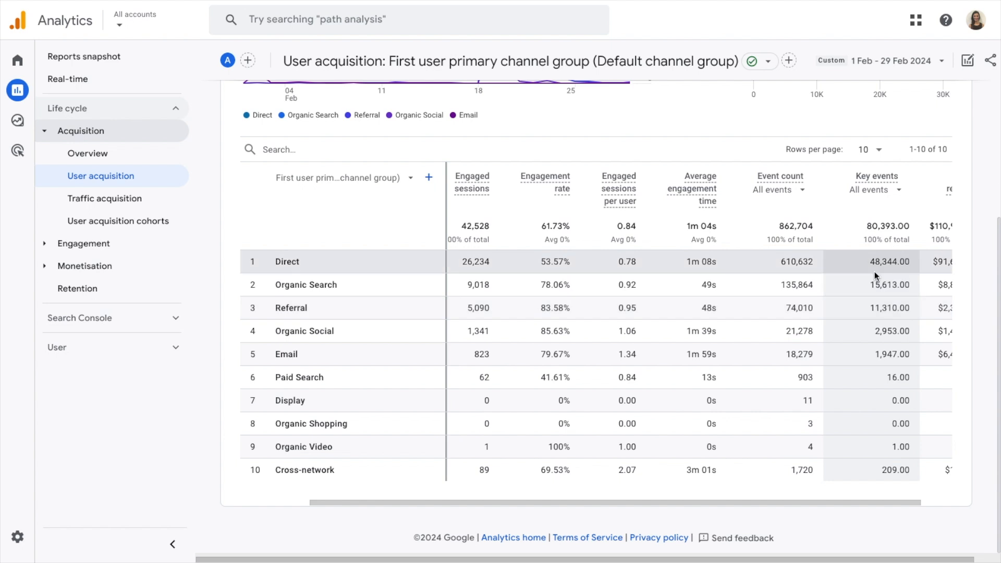
scroll(874, 271, "right", 2)
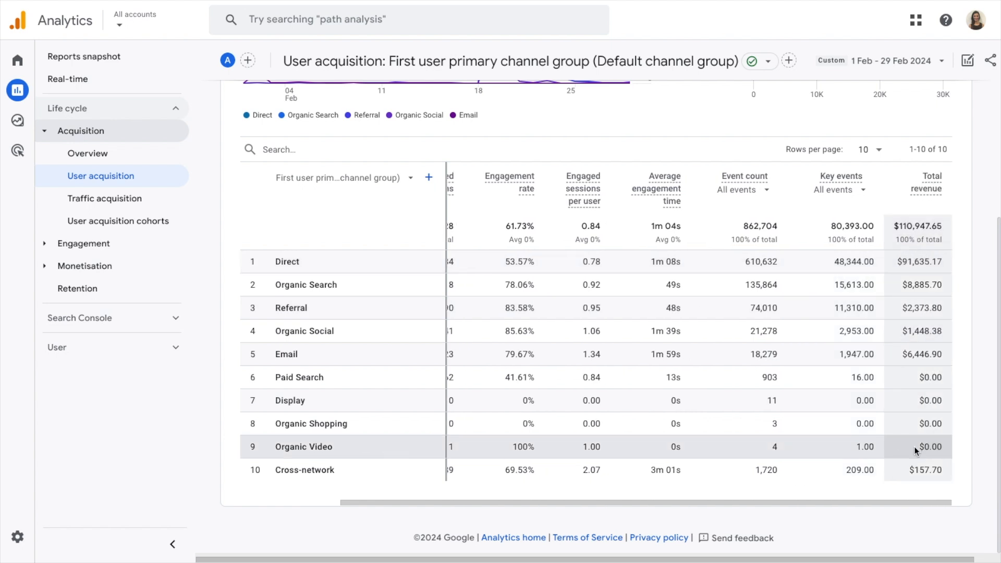
scroll(804, 292, "left", 1)
scroll(803, 291, "left", 5)
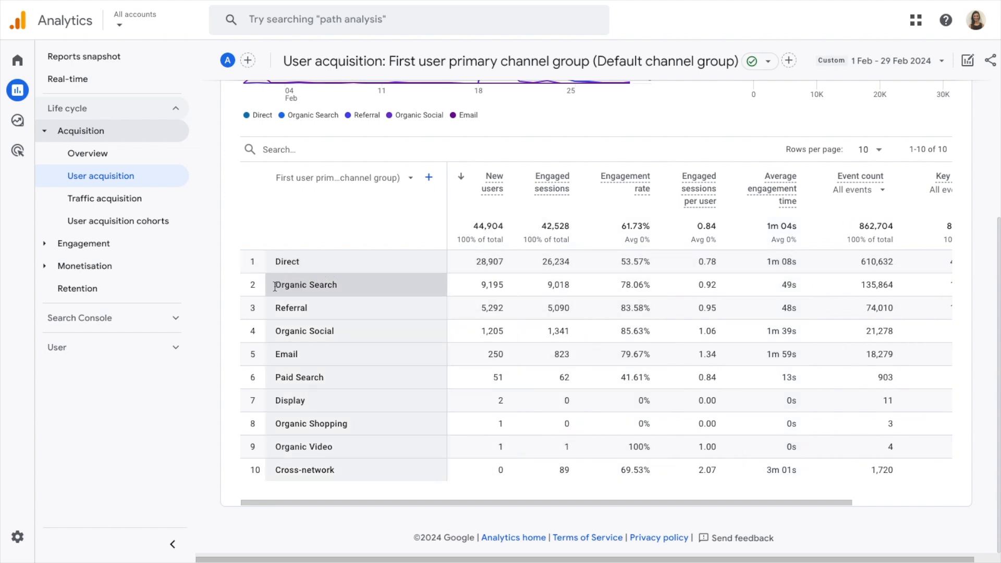
Step: Compare the New users figures of Organic Search and Email in the user acquisition table by highlighting them
left_click_drag(275, 287, 310, 288)
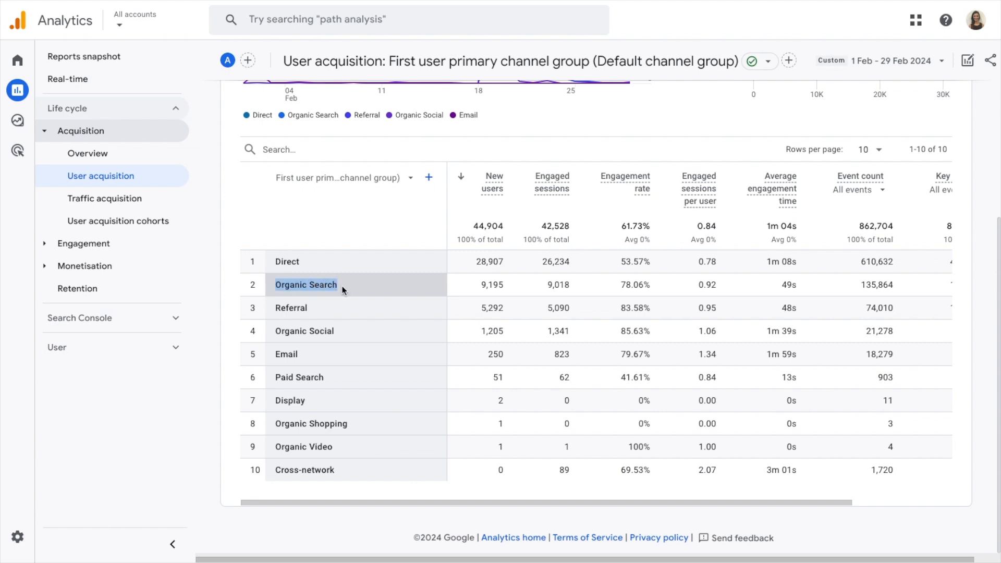
left_click_drag(480, 284, 501, 285)
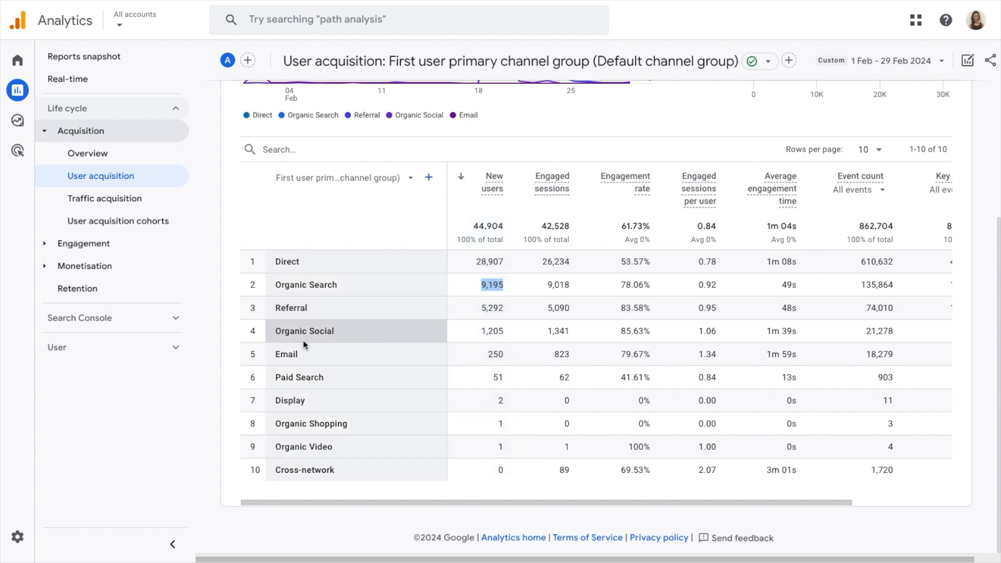
double_click(285, 354)
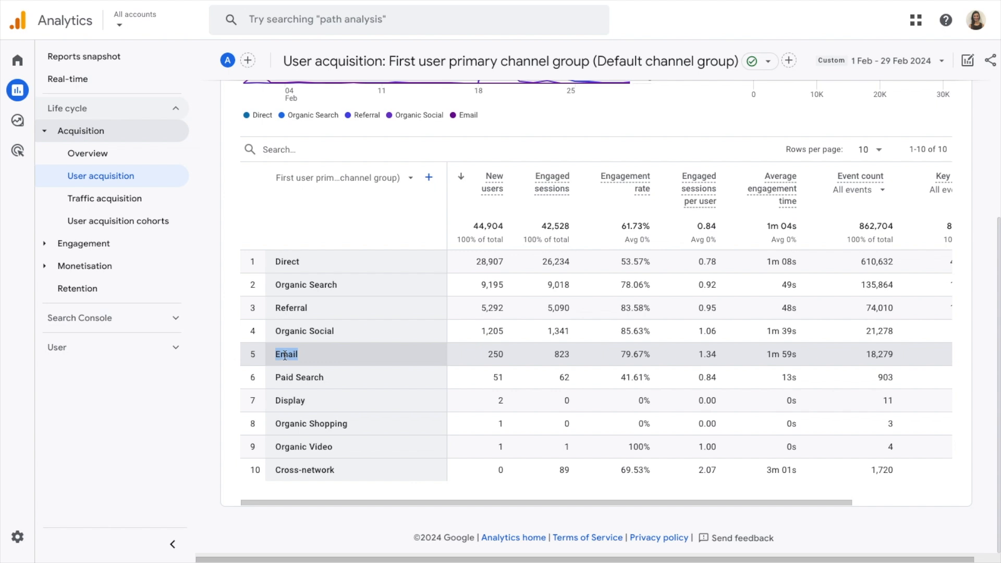
left_click_drag(480, 285, 500, 285)
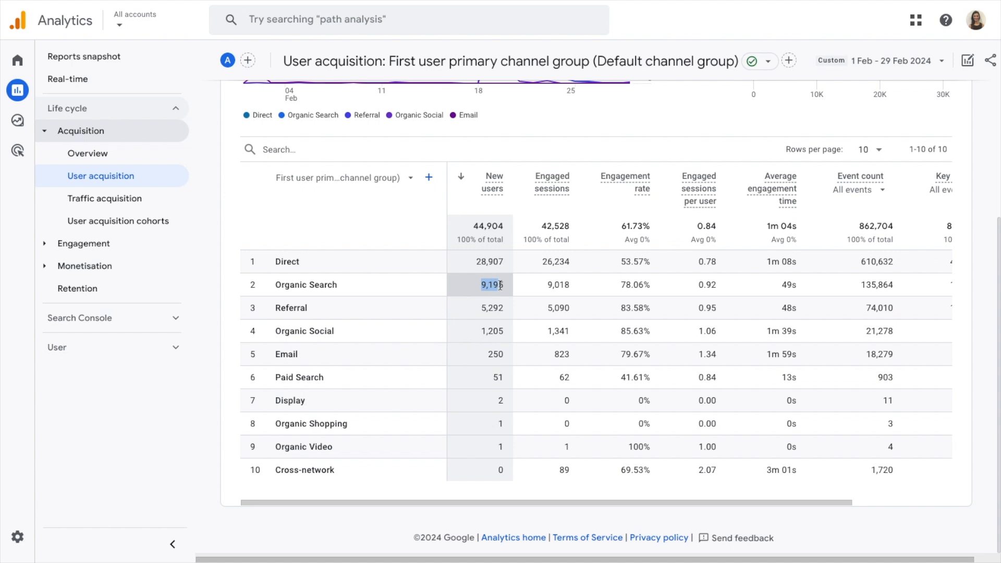
left_click_drag(486, 355, 502, 356)
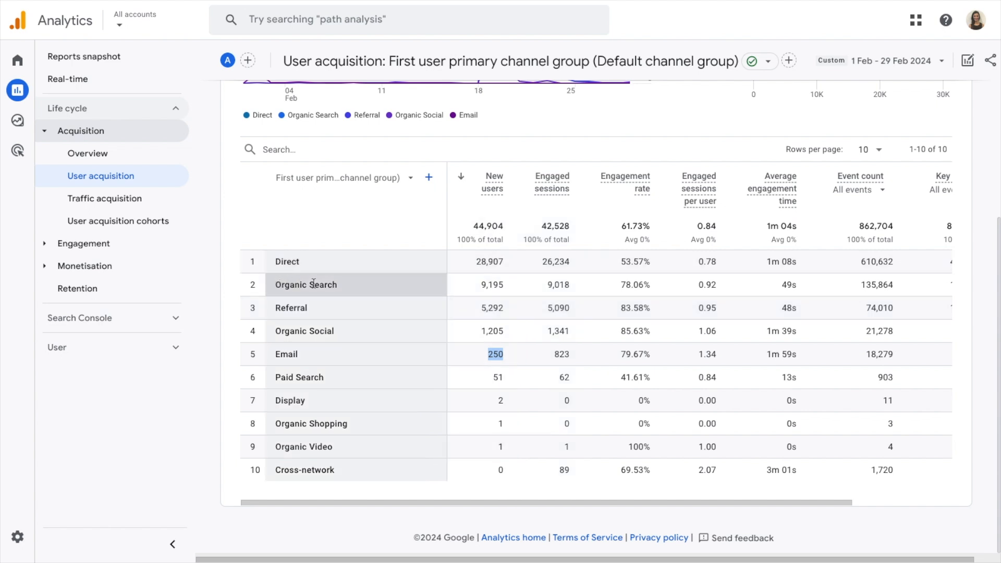
Step: Highlight Organic Search's Engaged sessions figure and the Email channel name in the user acquisition table
left_click_drag(540, 284, 565, 285)
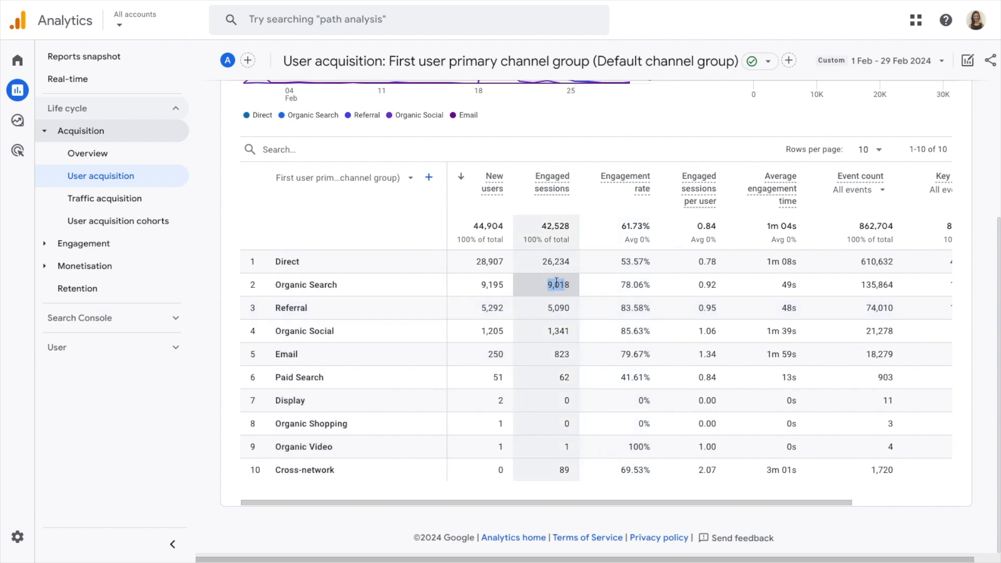
left_click(288, 354)
double_click(288, 354)
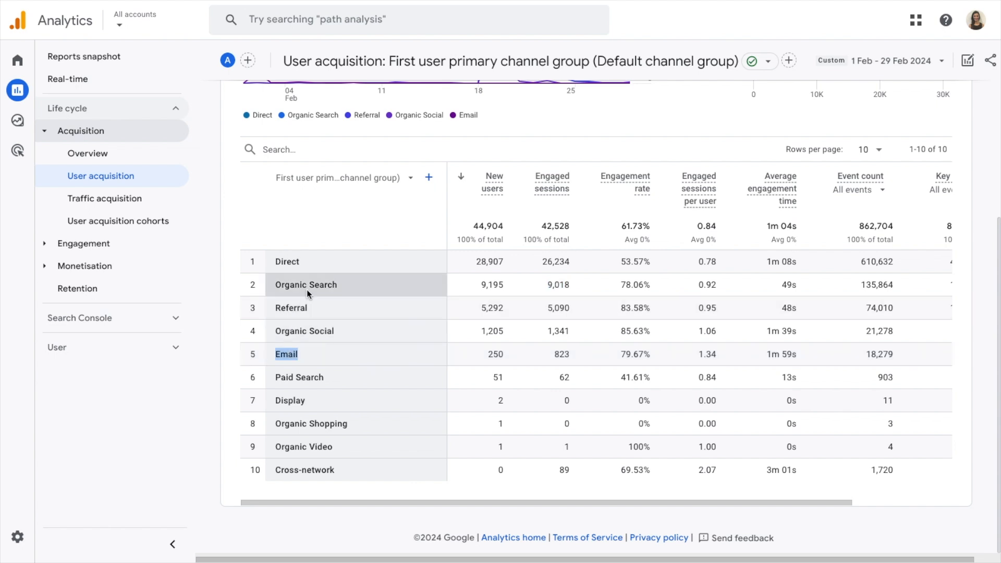
left_click_drag(546, 285, 568, 285)
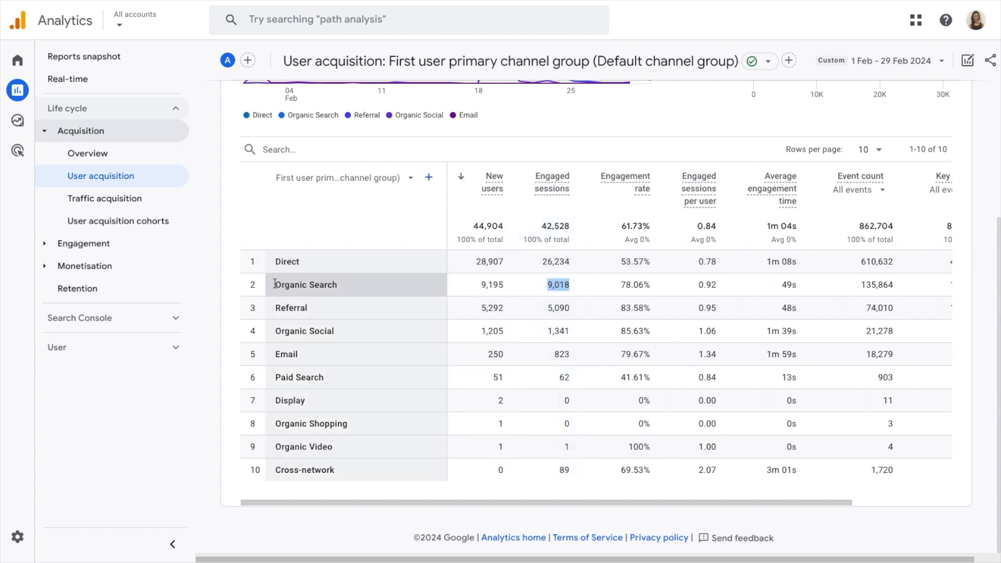
Step: Highlight Organic Search and its Engaged sessions figure, and review the table's alternative first-user dimensions without choosing one
left_click_drag(275, 284, 336, 285)
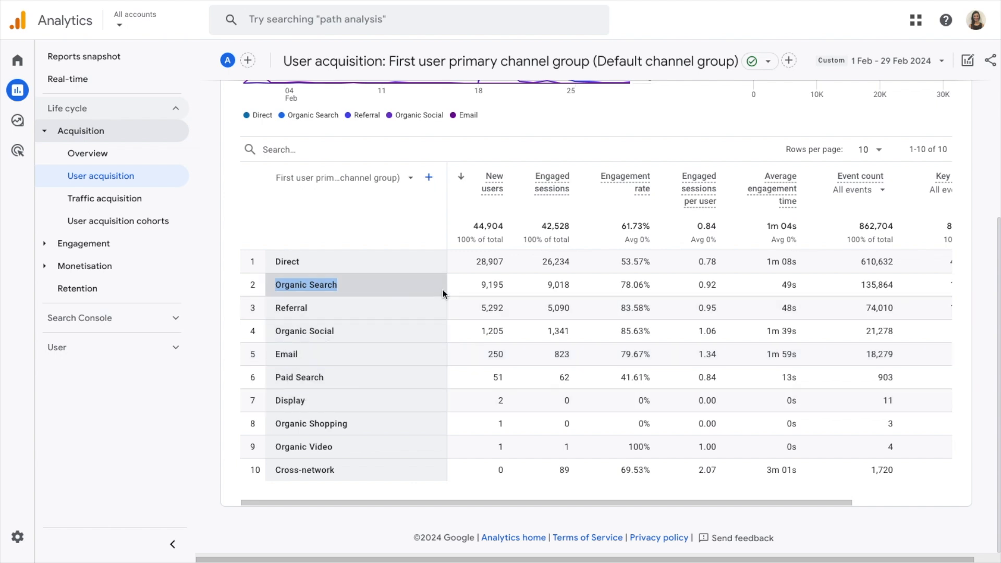
left_click_drag(547, 284, 569, 285)
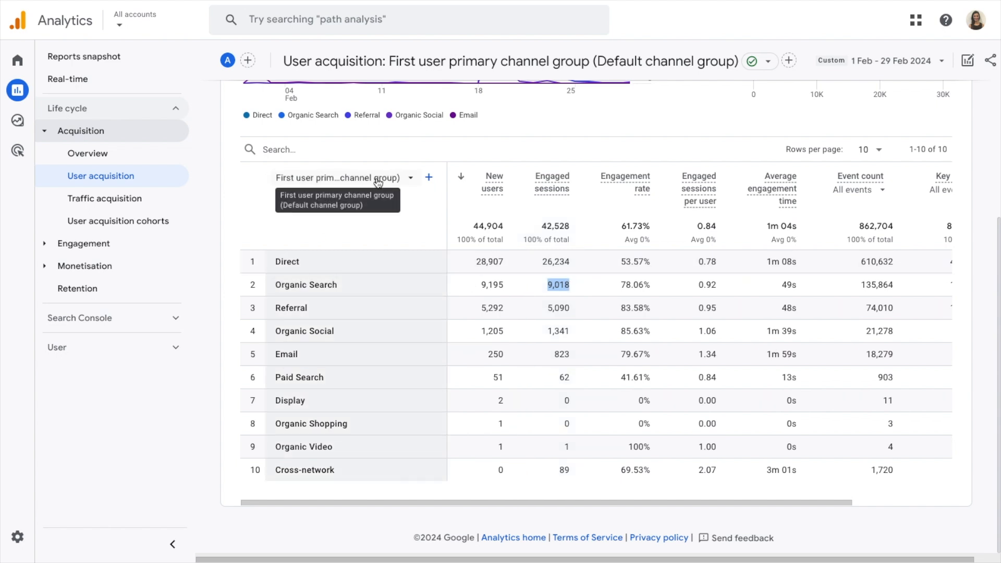
left_click(411, 178)
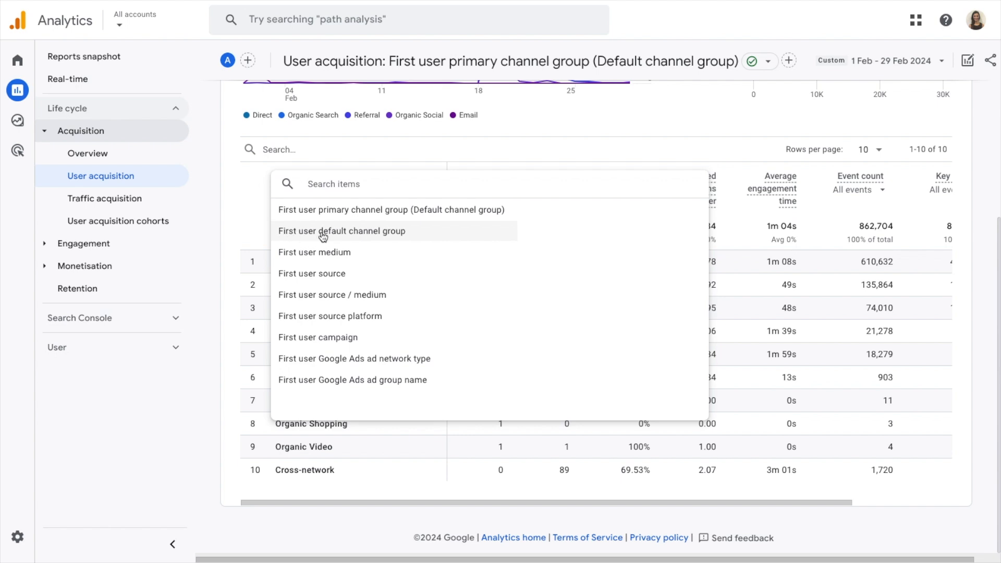
left_click(246, 217)
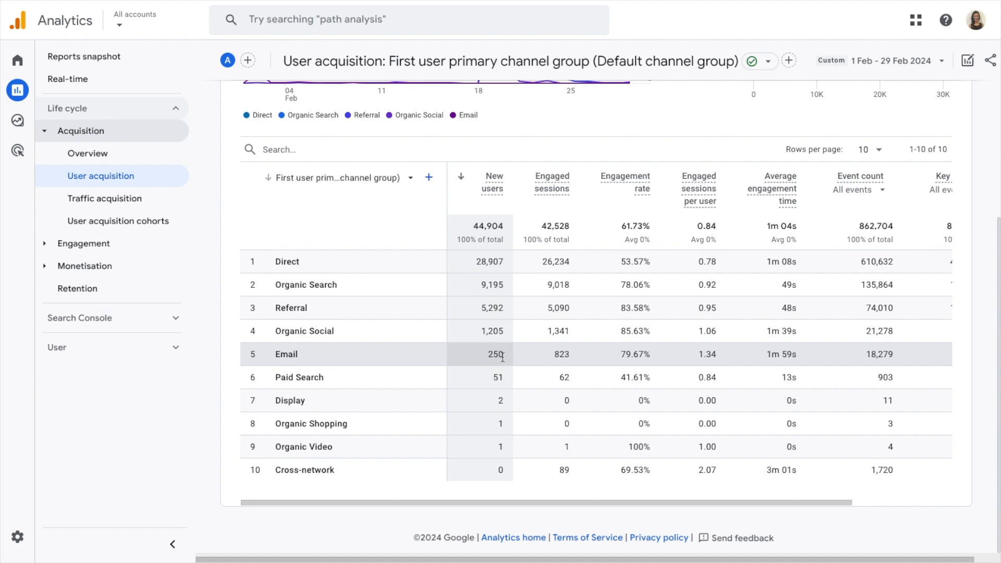
Step: Open the Traffic acquisition report and highlight the Cross-network channel in its table
left_click(129, 201)
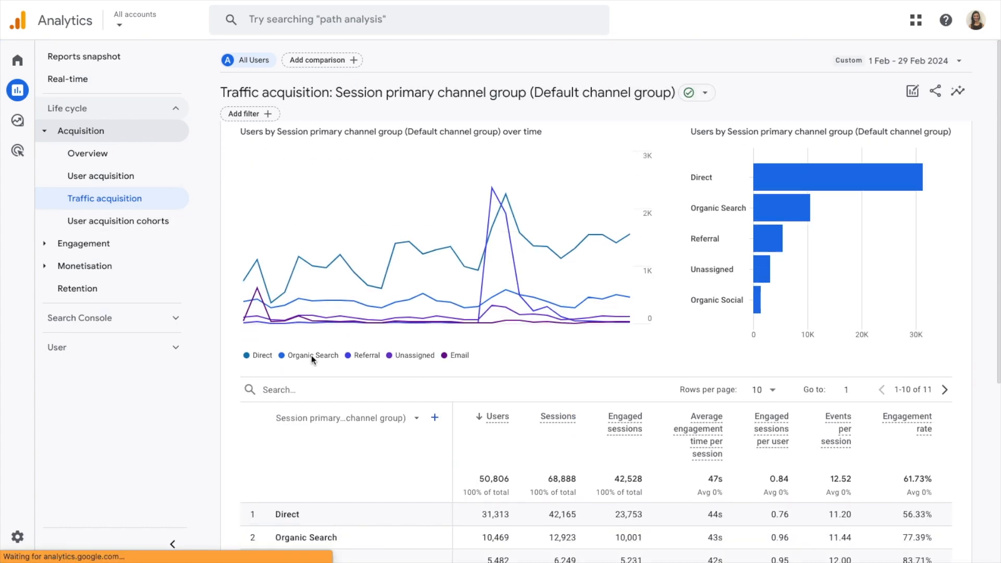
scroll(312, 359, "down", 5)
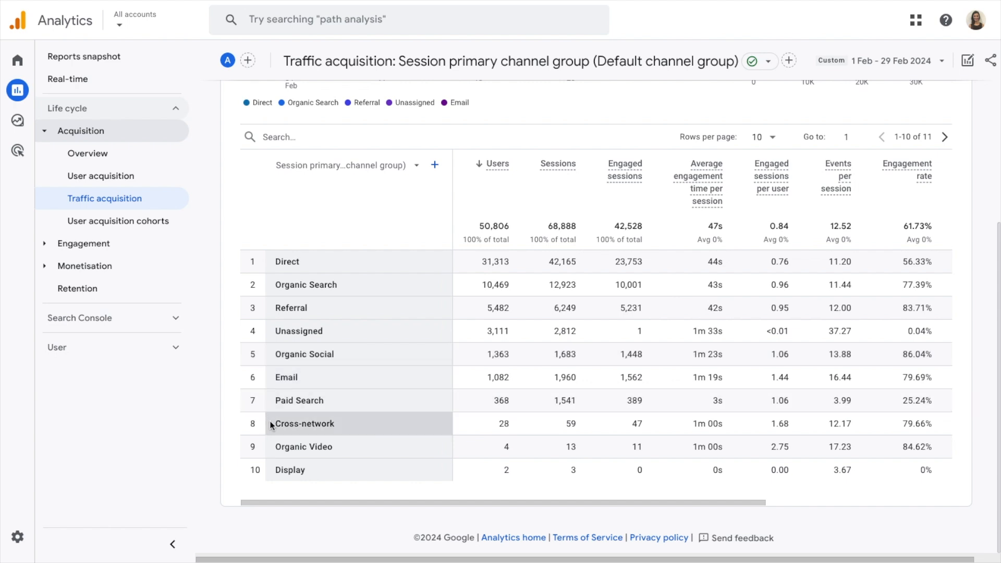
left_click_drag(275, 425, 334, 428)
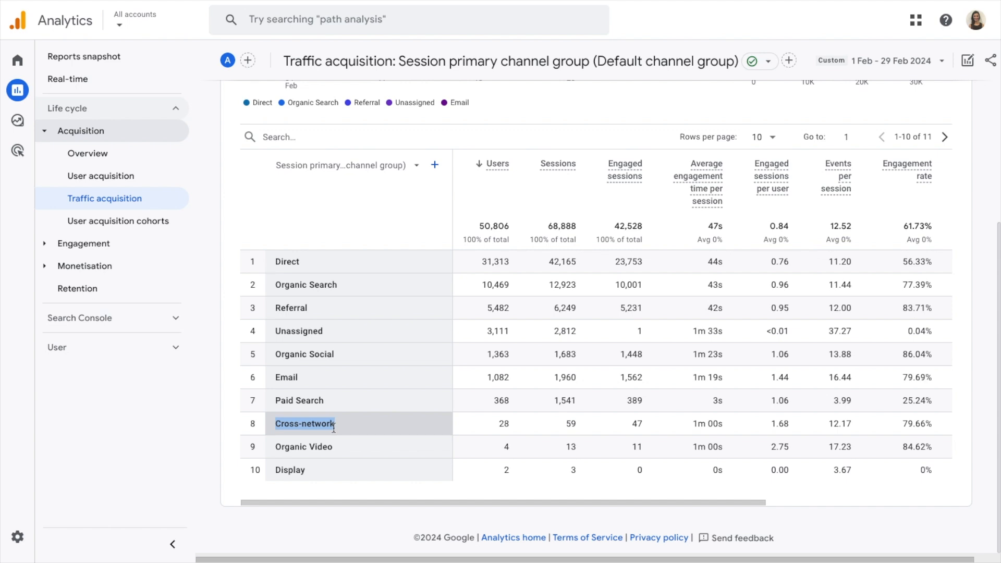
Step: Open the User acquisition report and set its date range to 1 Dec - 31 Dec 2023
left_click(118, 175)
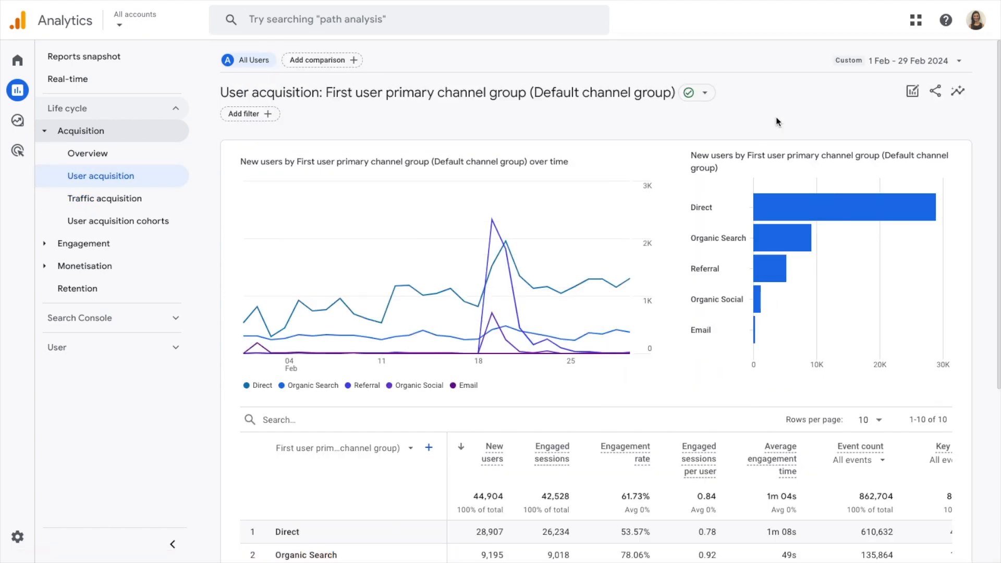
left_click(909, 60)
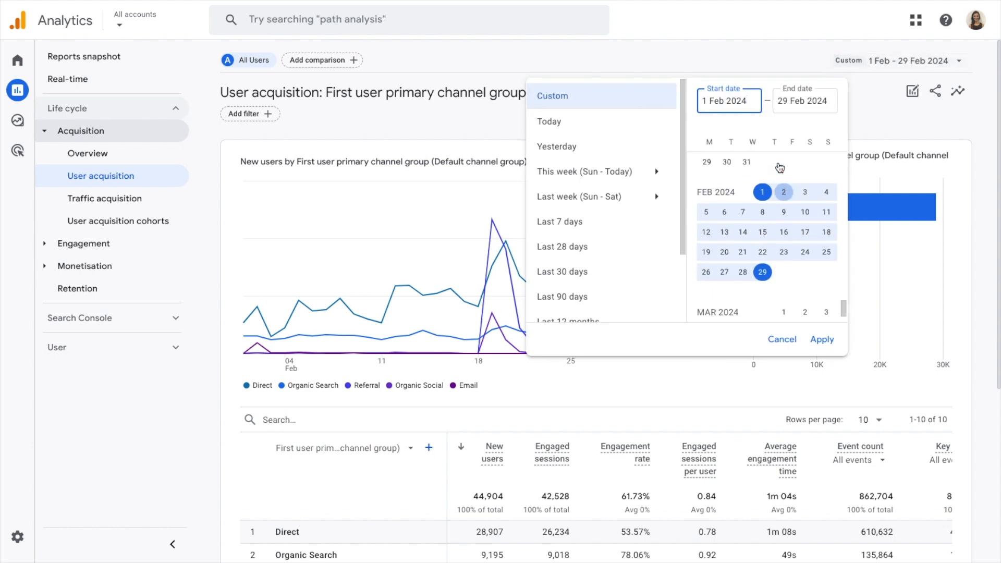
scroll(780, 167, "up", 5)
left_click(783, 171)
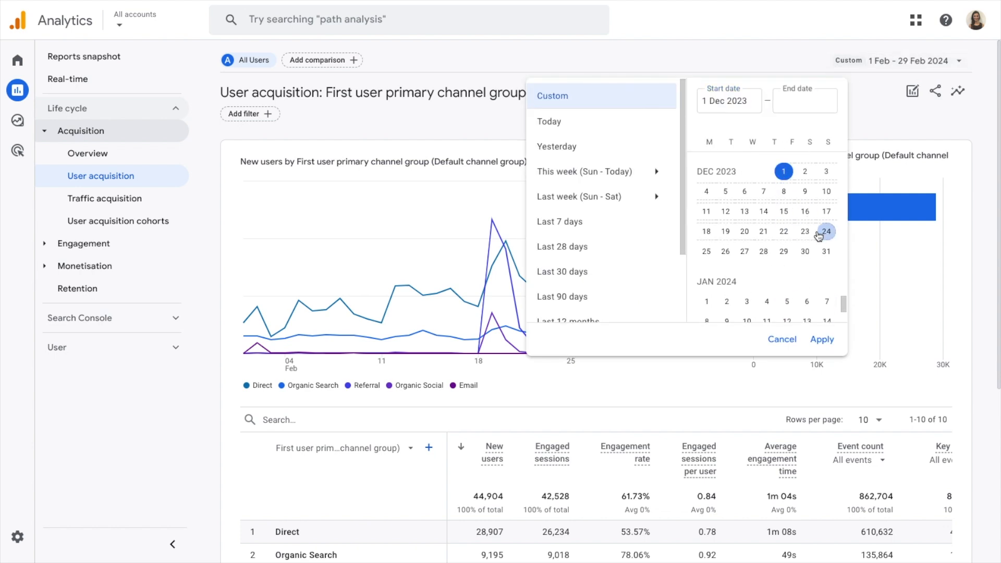
left_click(826, 252)
left_click(821, 339)
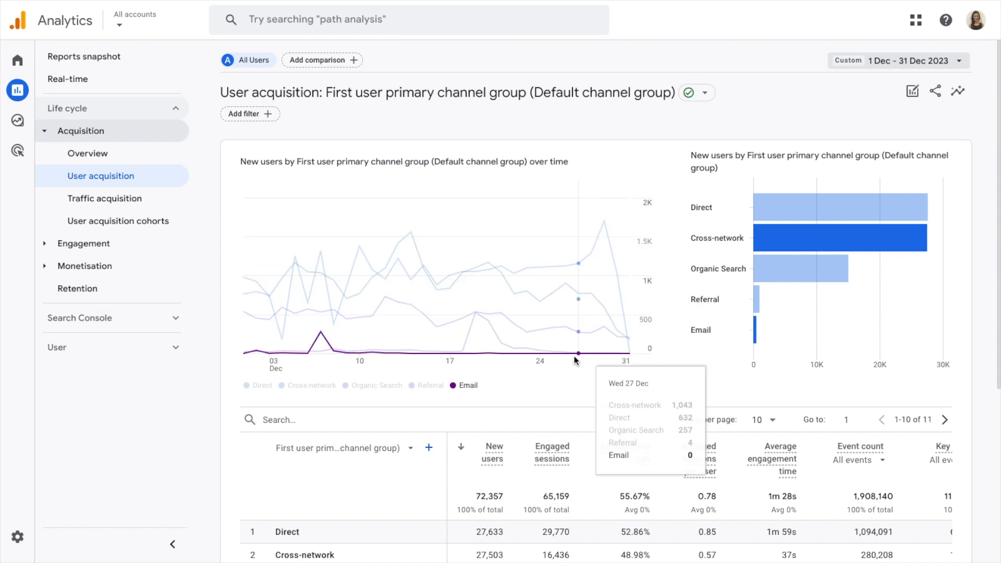
Step: Highlight the Cross-network channel and its New users figure in the user acquisition table
scroll(573, 358, "down", 5)
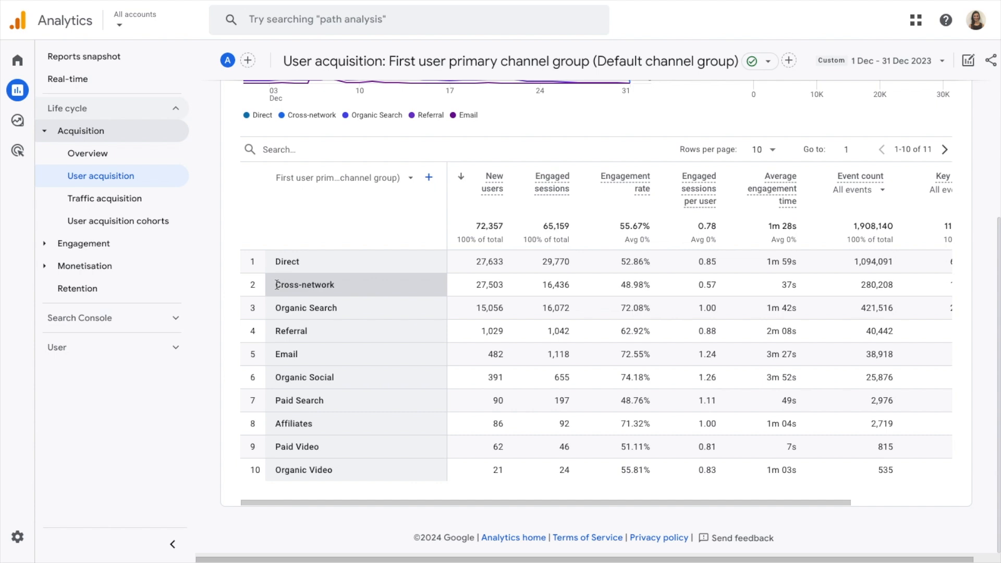
left_click_drag(277, 284, 331, 286)
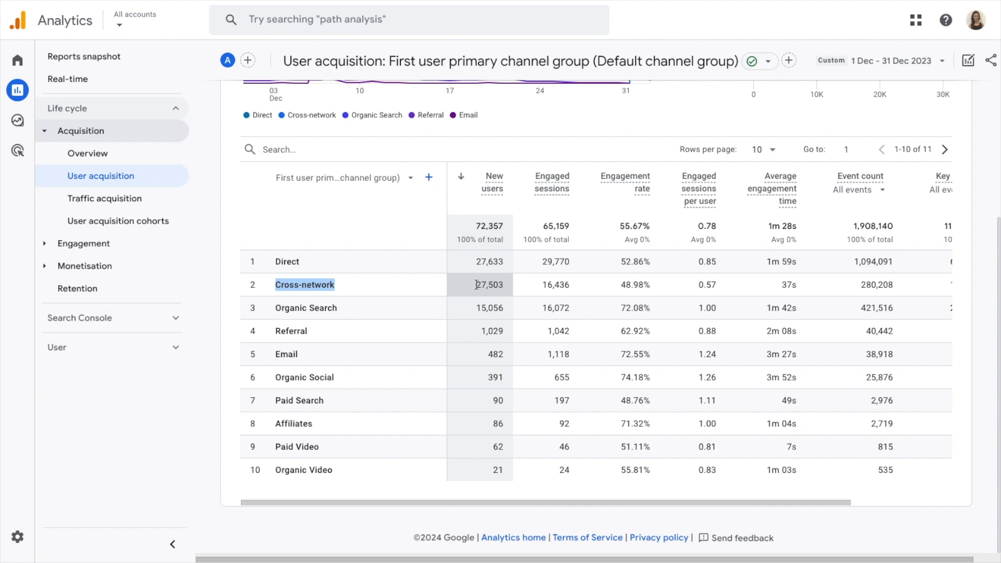
left_click_drag(476, 284, 499, 284)
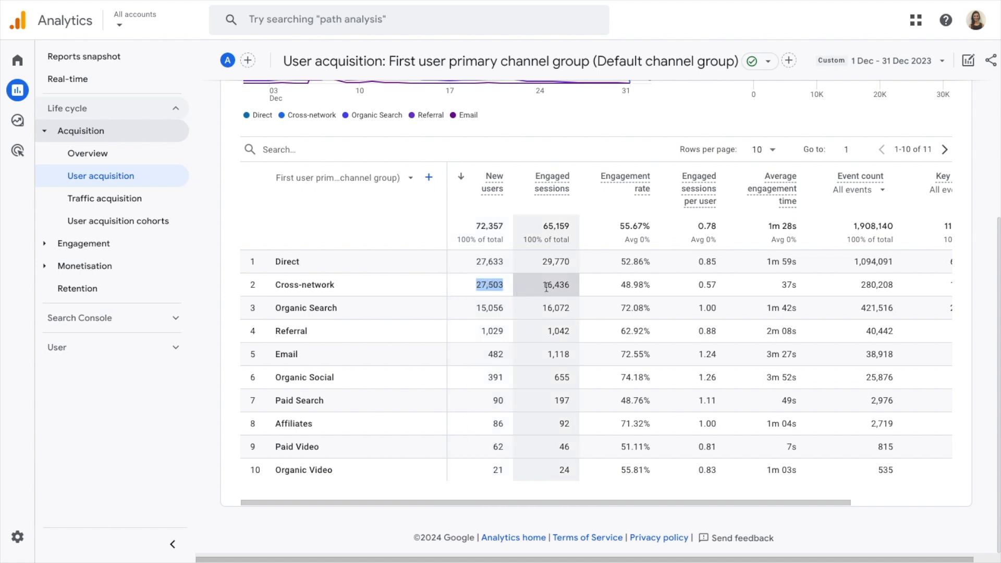
Step: Review the individual events selectable for the Event count column, closing the list without choosing one
scroll(556, 288, "right", 3)
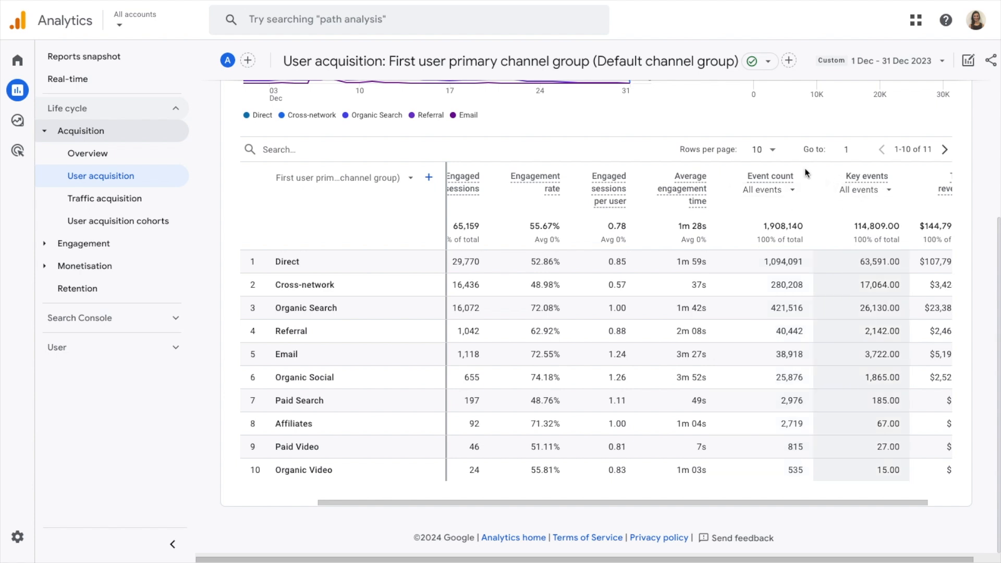
left_click(785, 191)
scroll(447, 316, "down", 7)
scroll(447, 316, "up", 4)
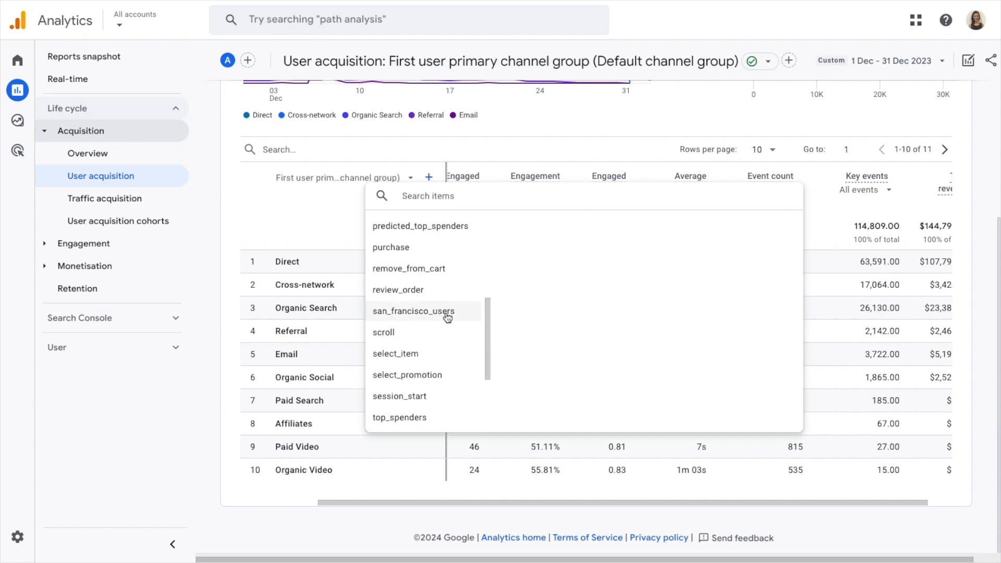
left_click(875, 225)
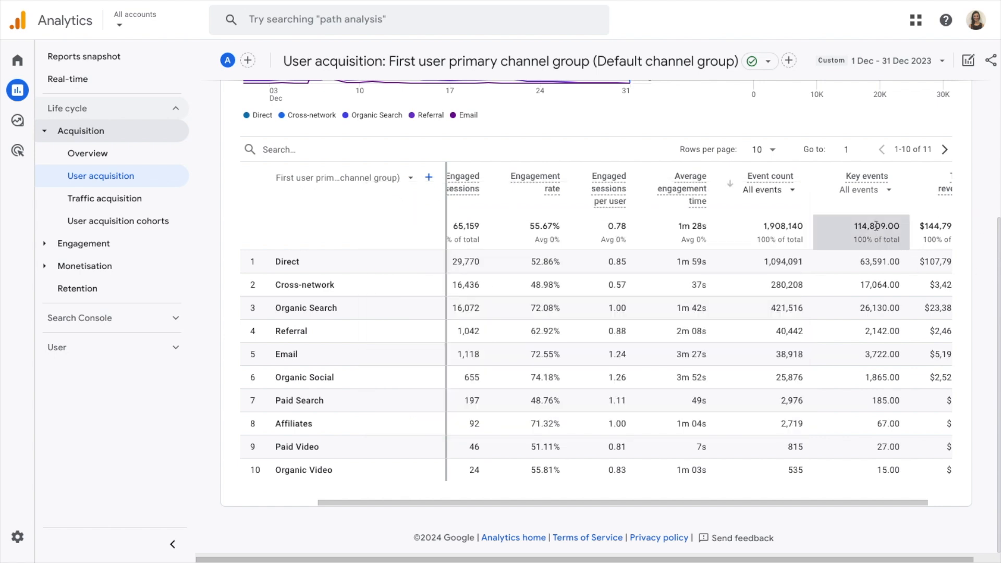
Step: Limit the Key events column to purchase and highlight Cross-network's purchase figure against its New users
left_click(879, 189)
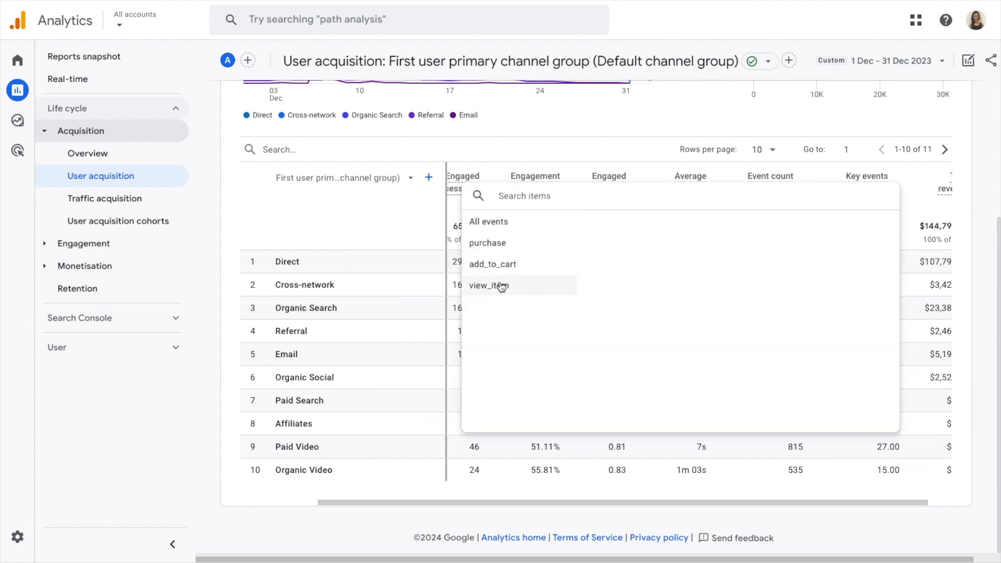
left_click(501, 245)
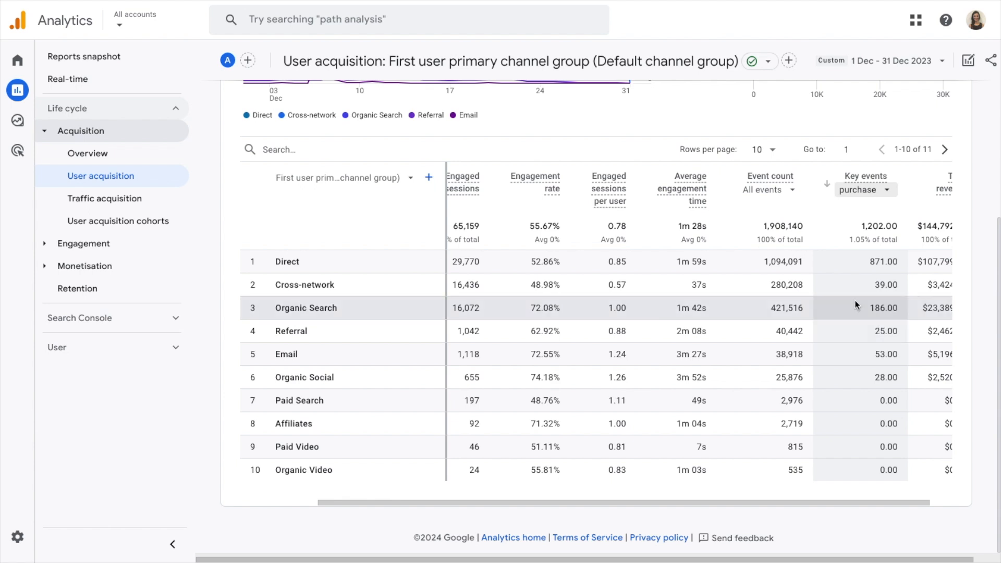
scroll(806, 277, "left", 3)
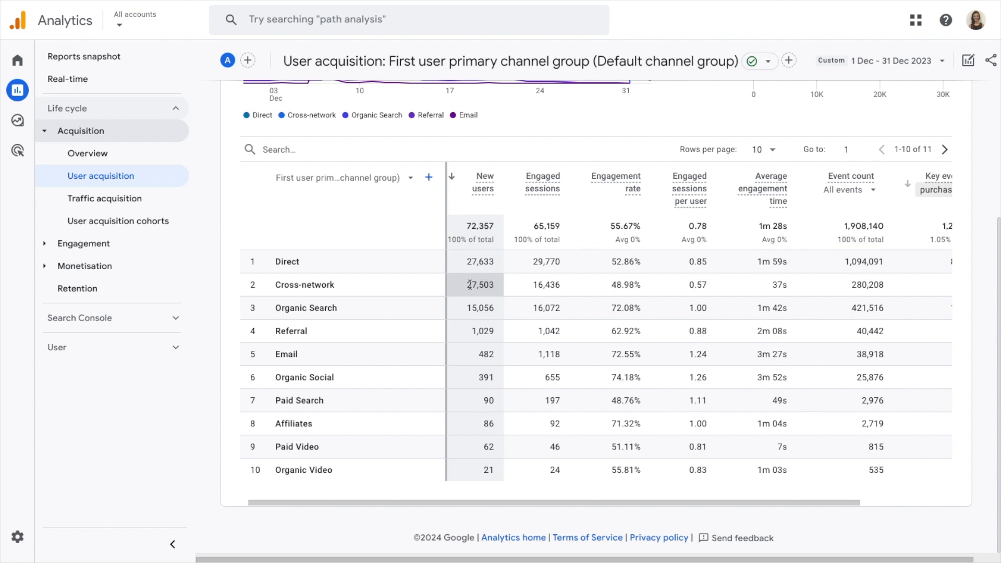
scroll(469, 284, "right", 3)
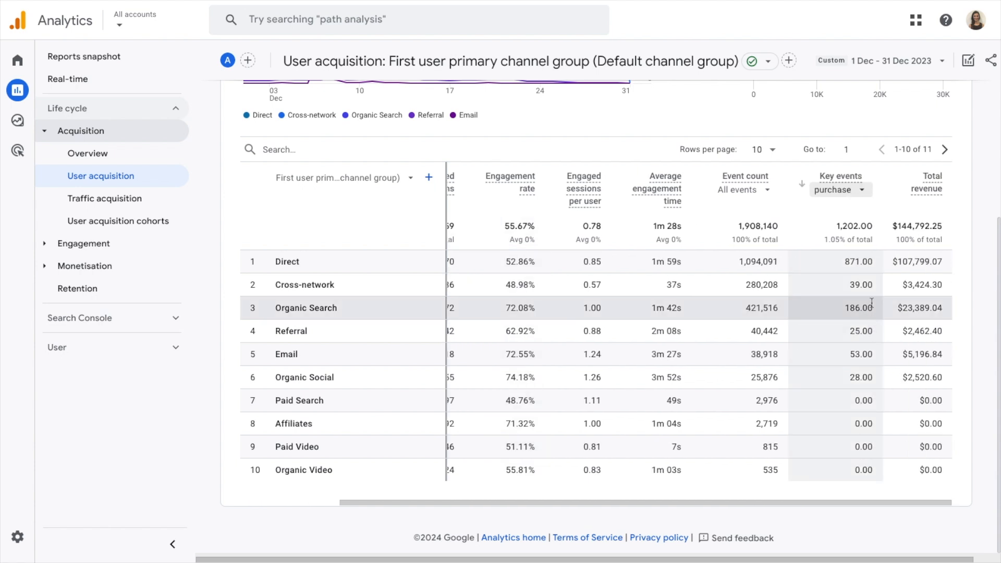
left_click_drag(851, 284, 869, 285)
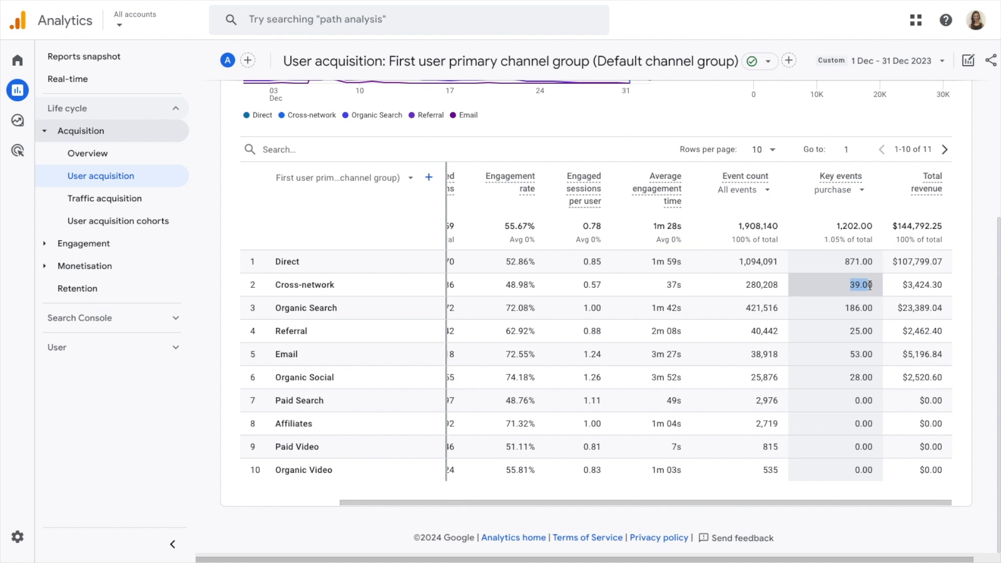
Step: Add Session default channel group as the secondary dimension of the user acquisition table
scroll(838, 284, "left", 3)
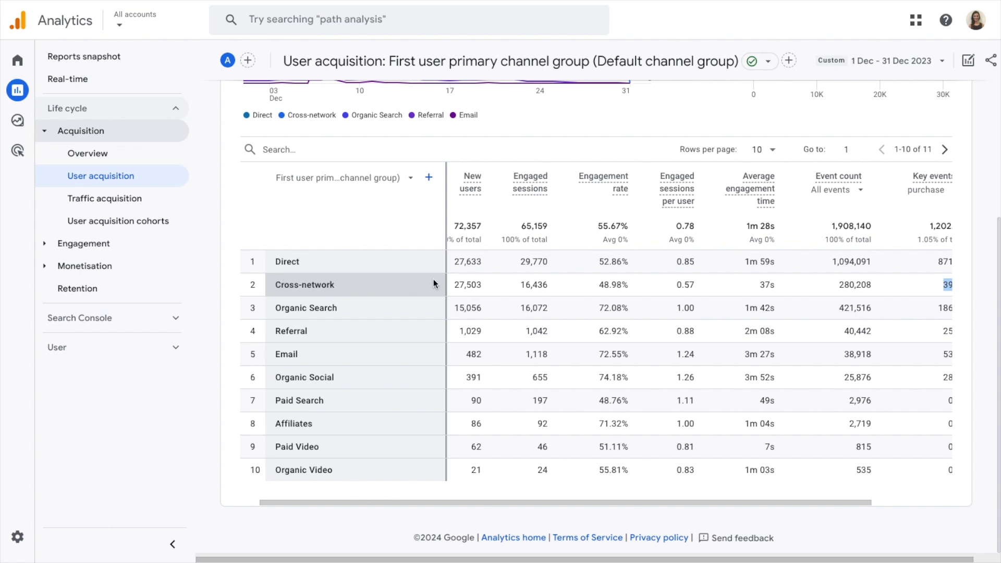
left_click(429, 179)
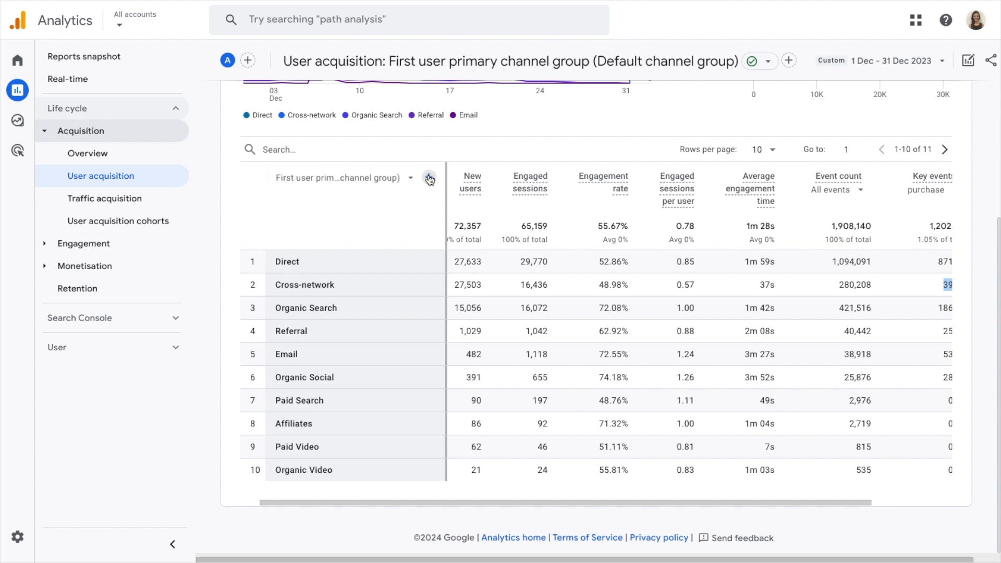
type("s")
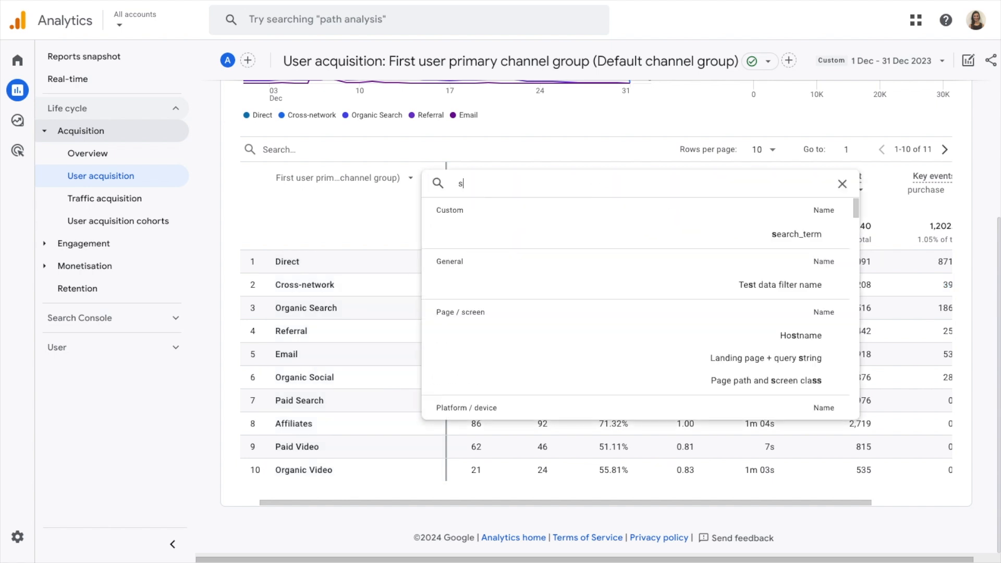
type("ession ")
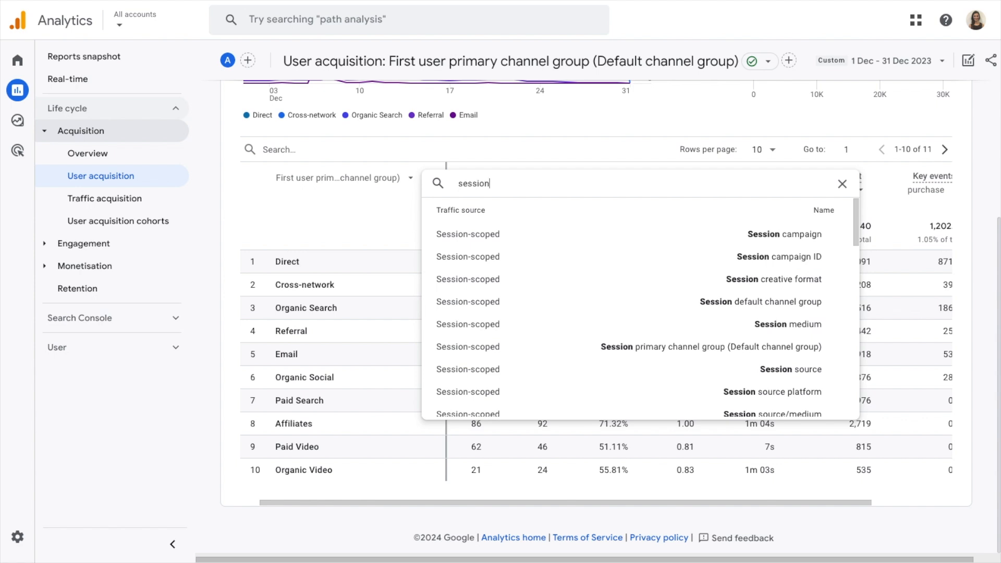
type("d")
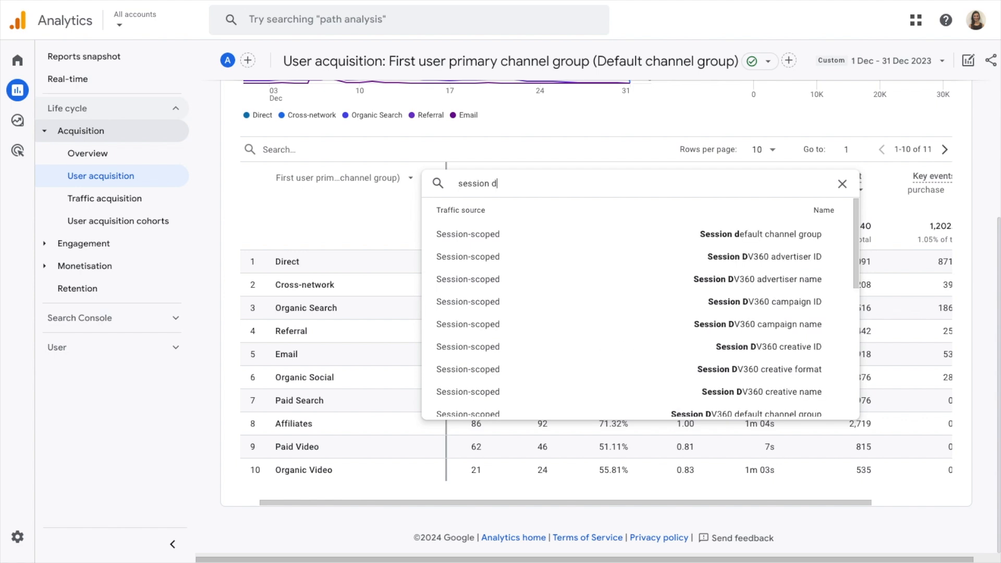
left_click(734, 231)
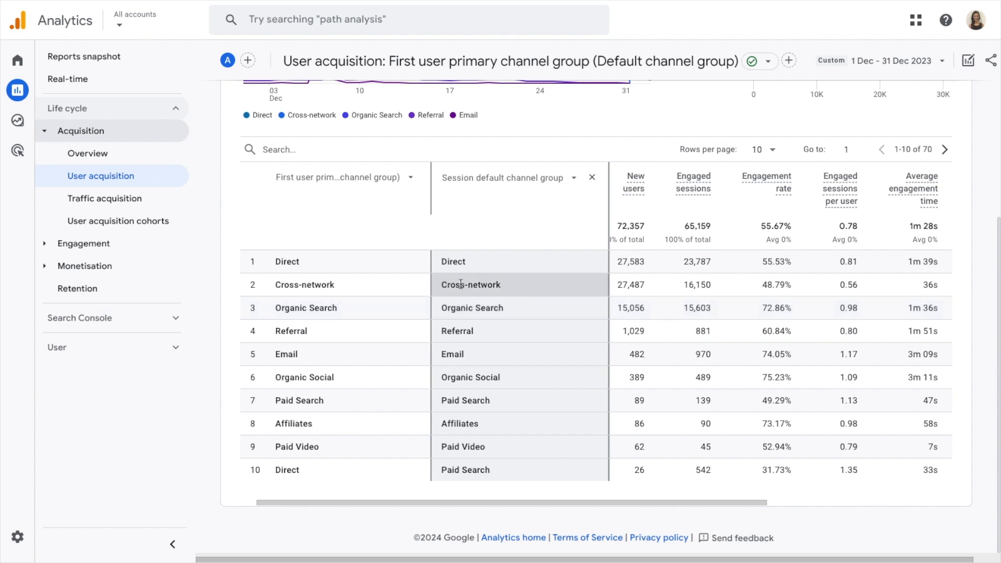
Step: Filter the user acquisition table with the search term "cross"
scroll(442, 283, "up", 1)
left_click(294, 173)
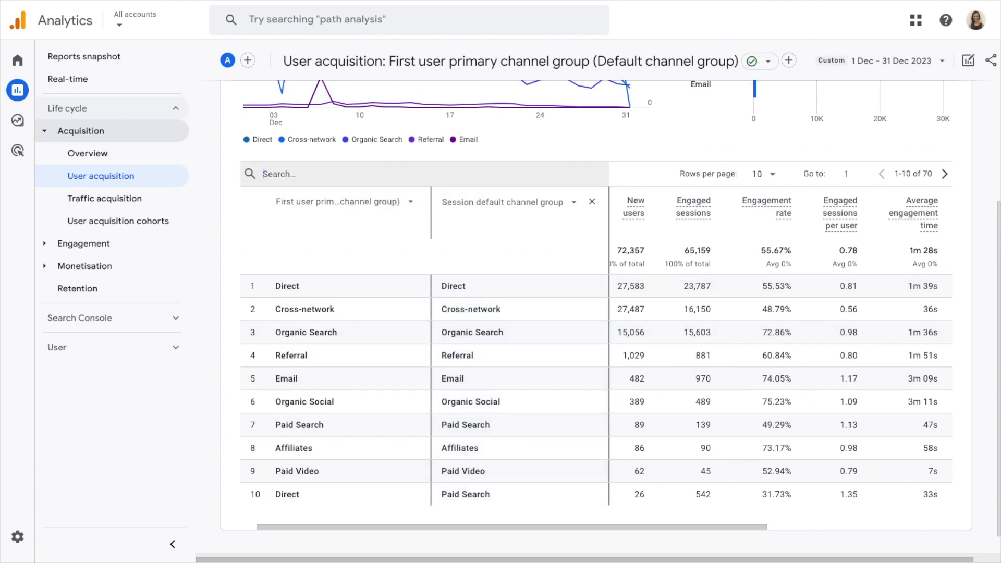
type("cross")
key("Return")
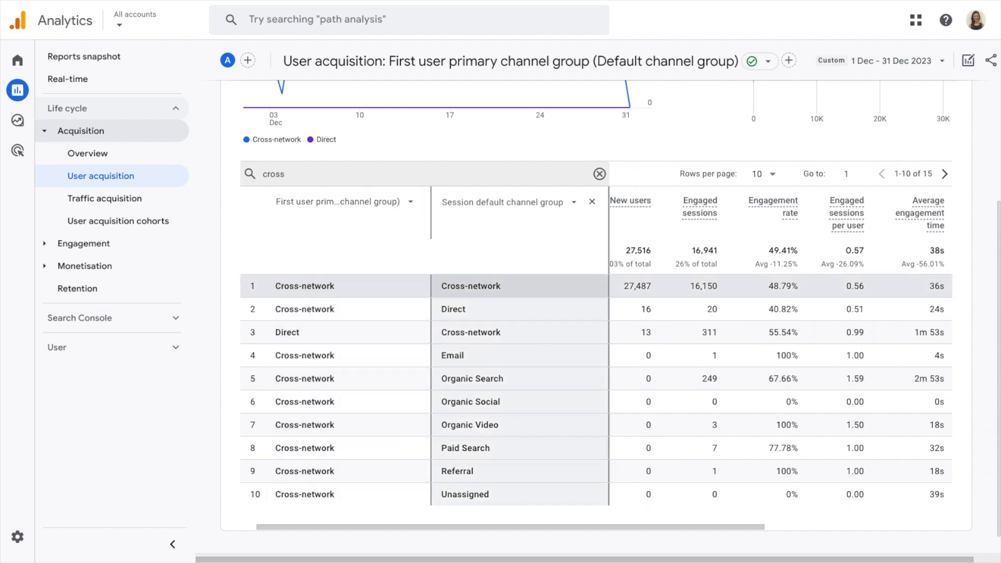
Step: Sort the filtered table ascending by first user primary channel group and highlight the Organic Search session channel paired with Cross-network
scroll(498, 302, "down", 1)
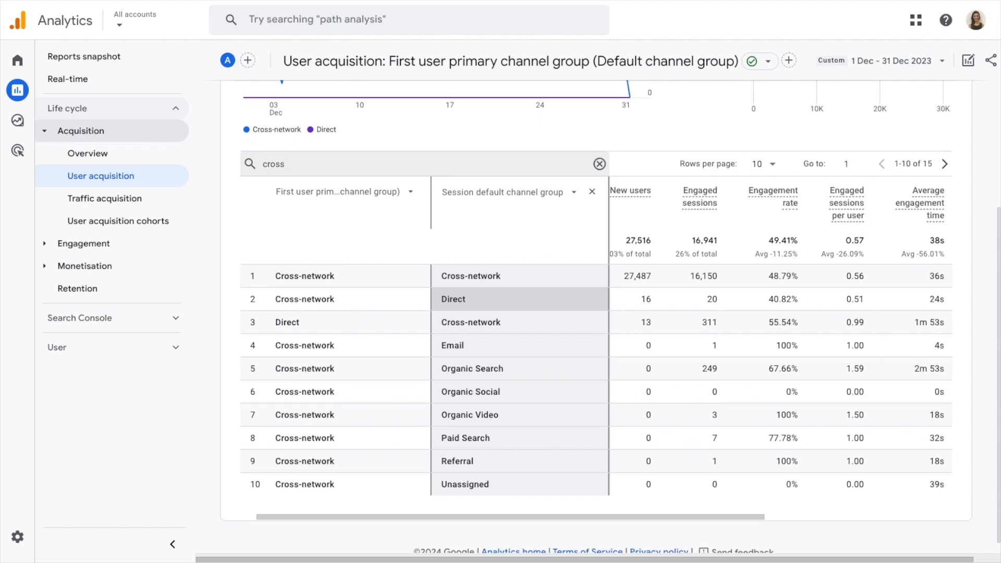
left_click(269, 193)
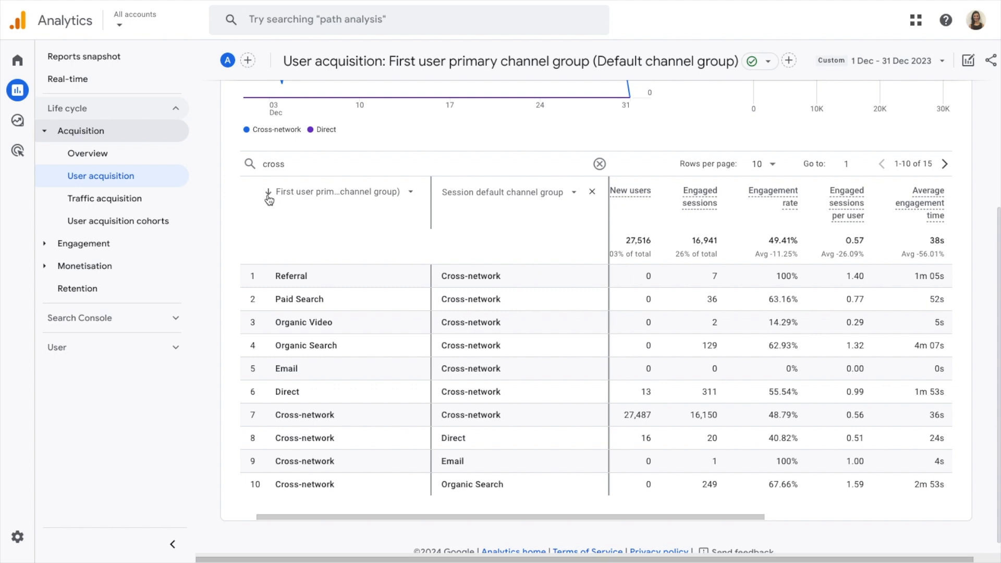
left_click(269, 193)
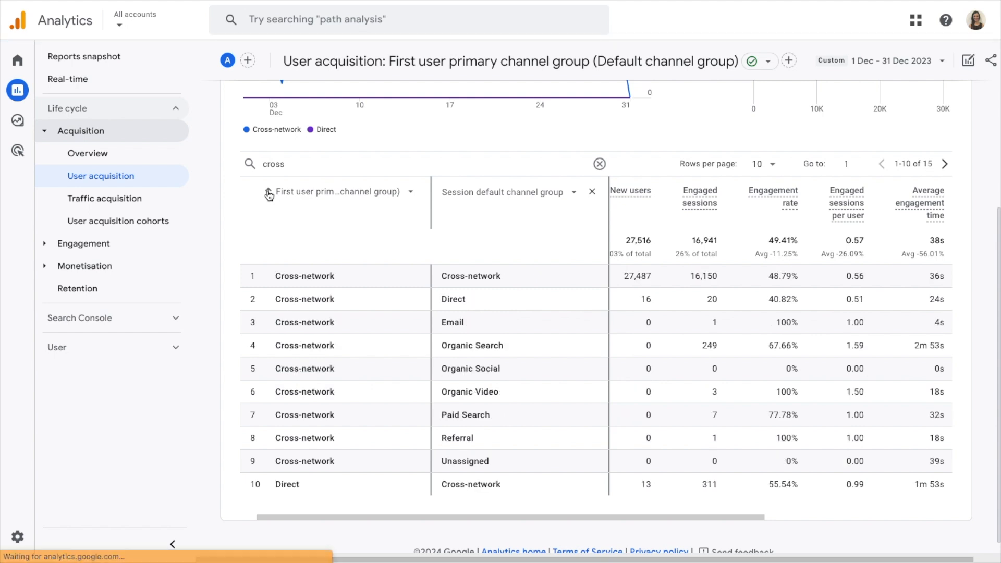
scroll(336, 340, "down", 1)
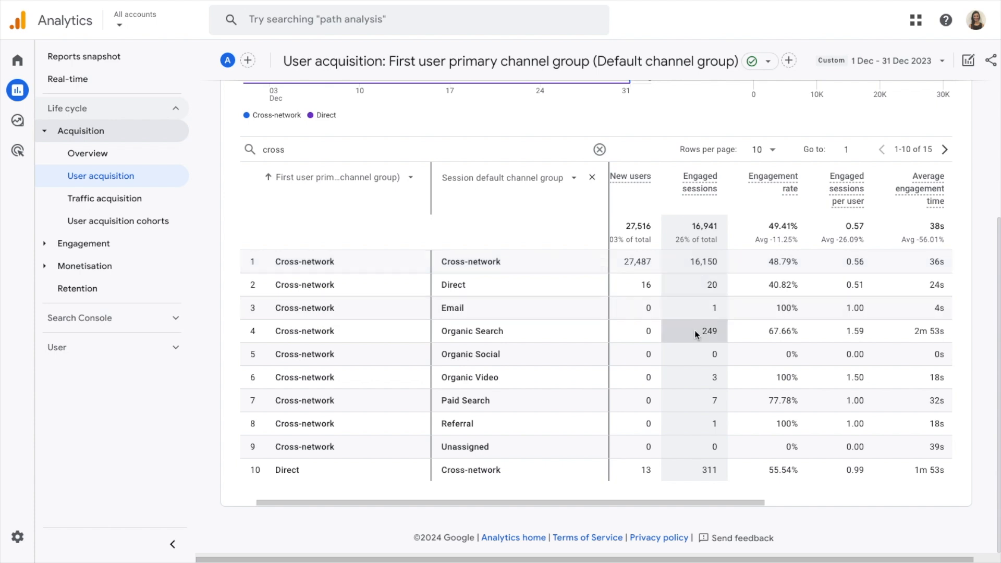
left_click_drag(441, 330, 506, 329)
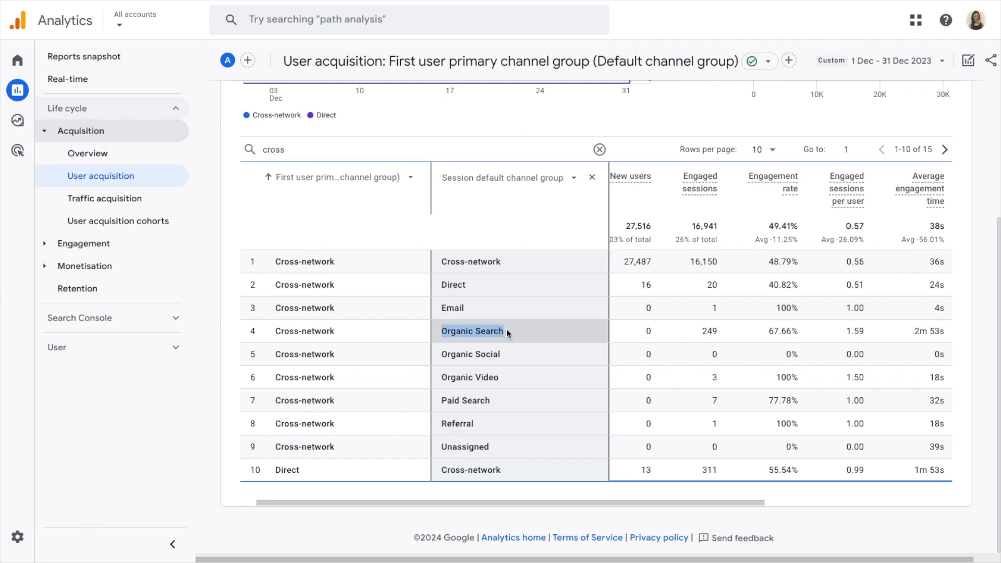